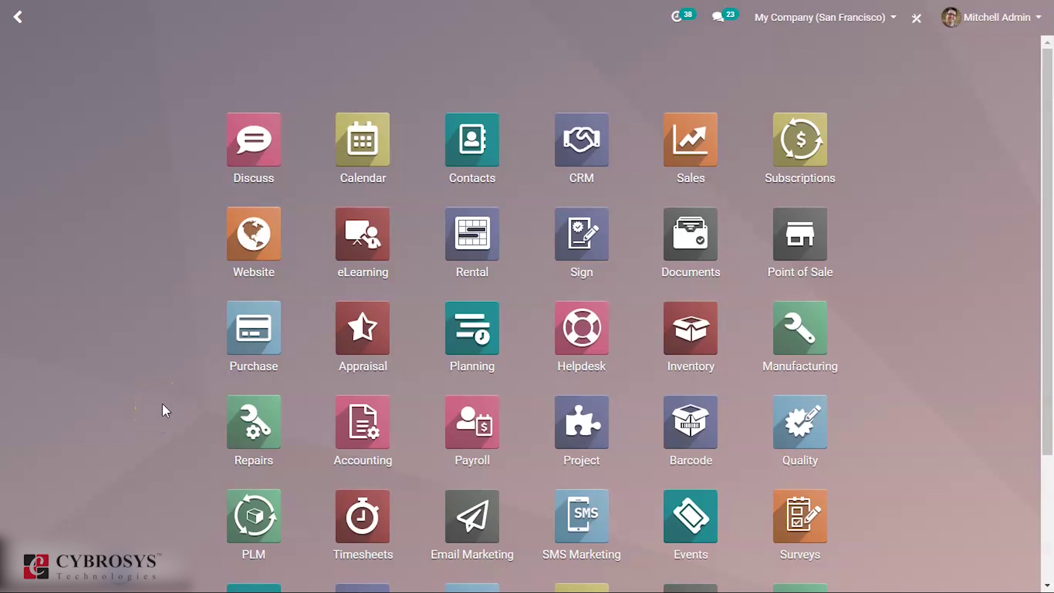
Launch the Approvals app by searching 'appr' and show its list of approval types
text(appr)
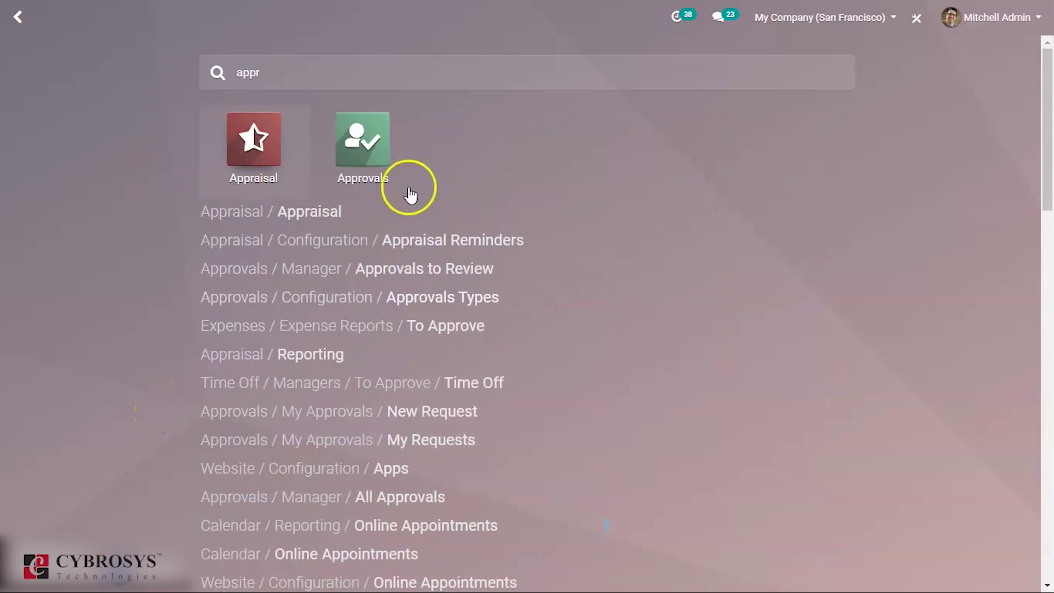
click(377, 143)
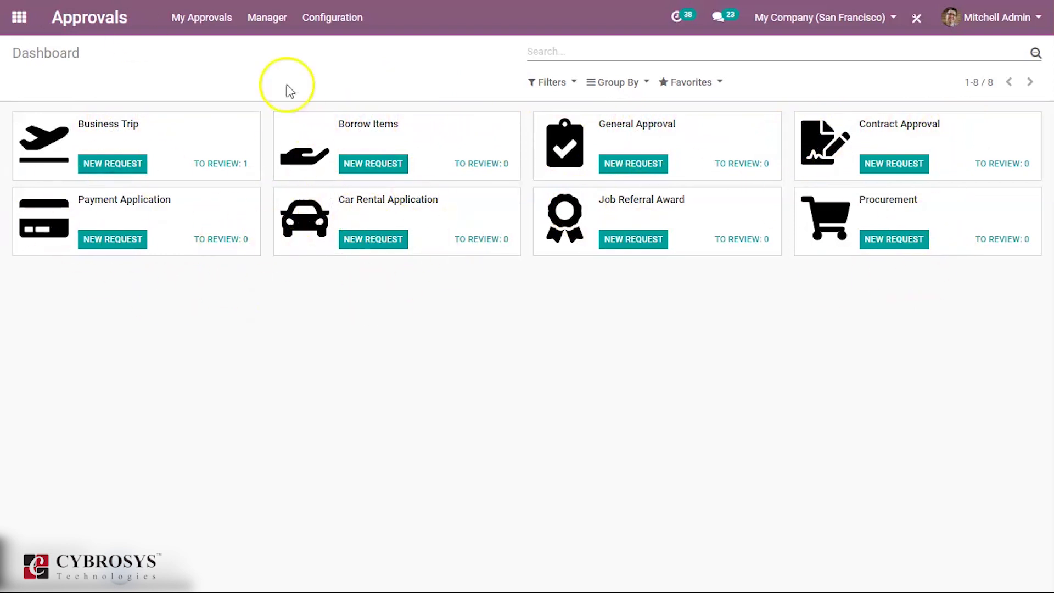
click(335, 29)
Open the Business Trip approval type in edit mode and switch its Document field between Required and Optional
click(351, 50)
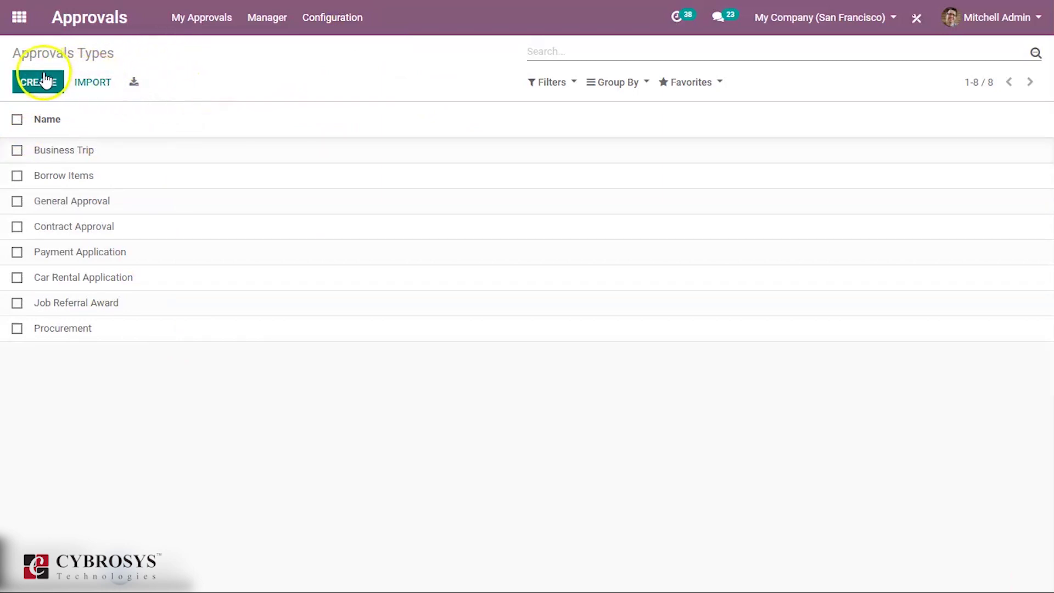
click(61, 152)
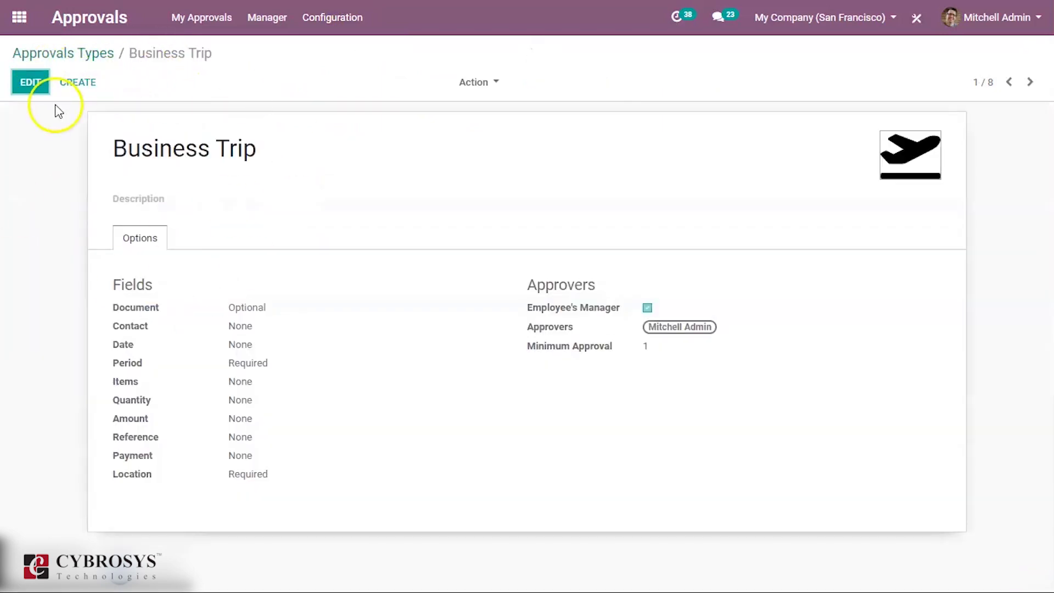
click(32, 85)
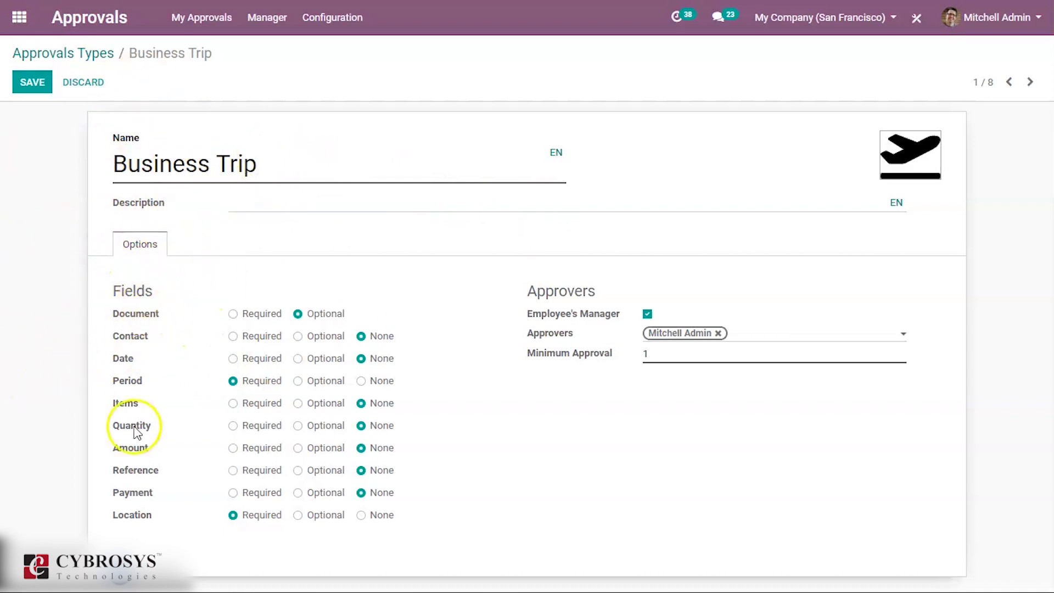
click(233, 314)
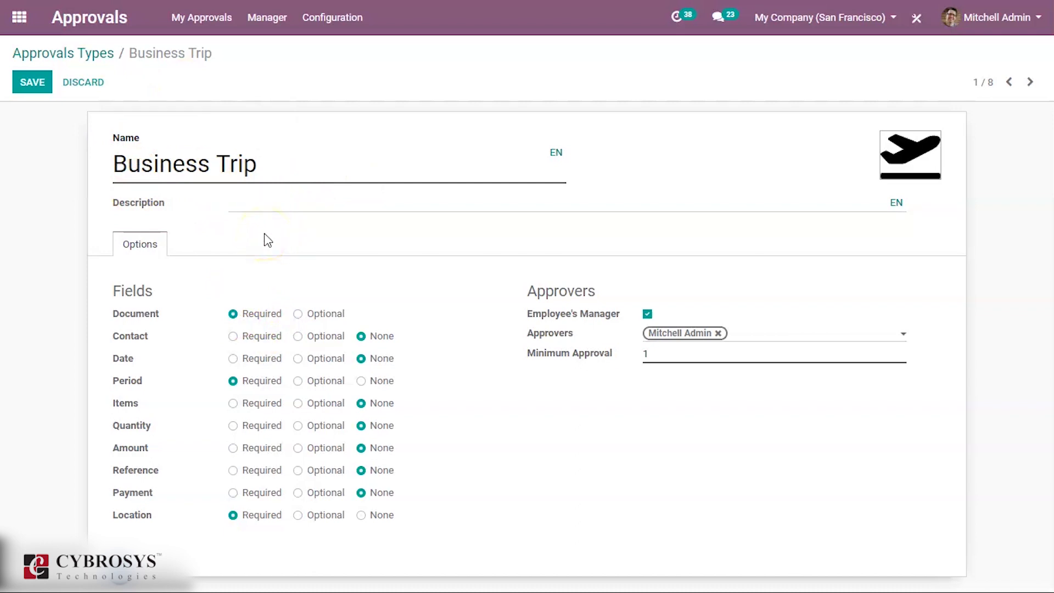
click(298, 315)
Set the Business Trip type's Document field back to Optional
click(298, 314)
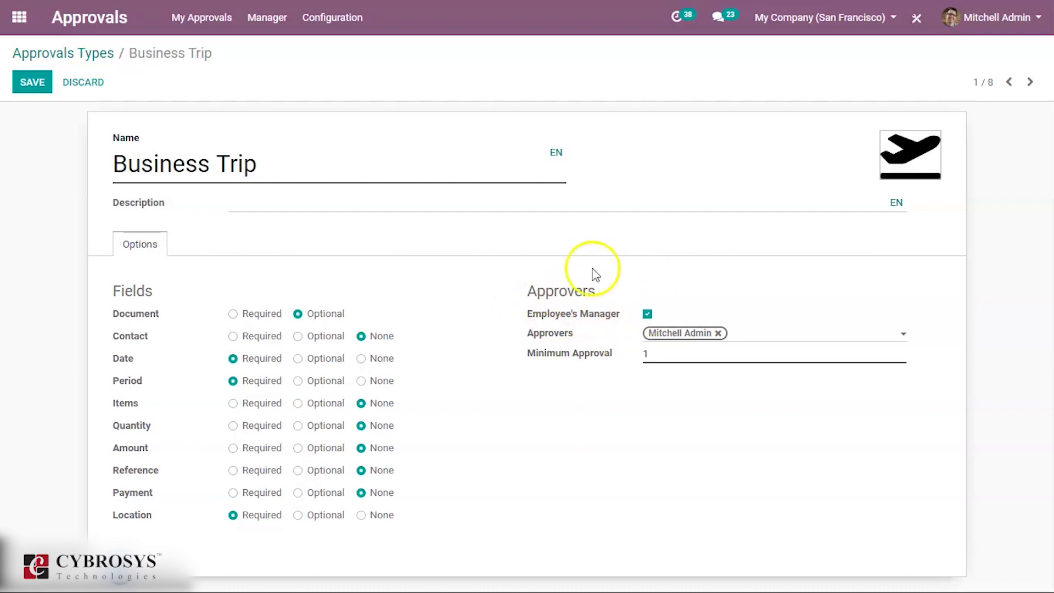
mouse_move(584, 323)
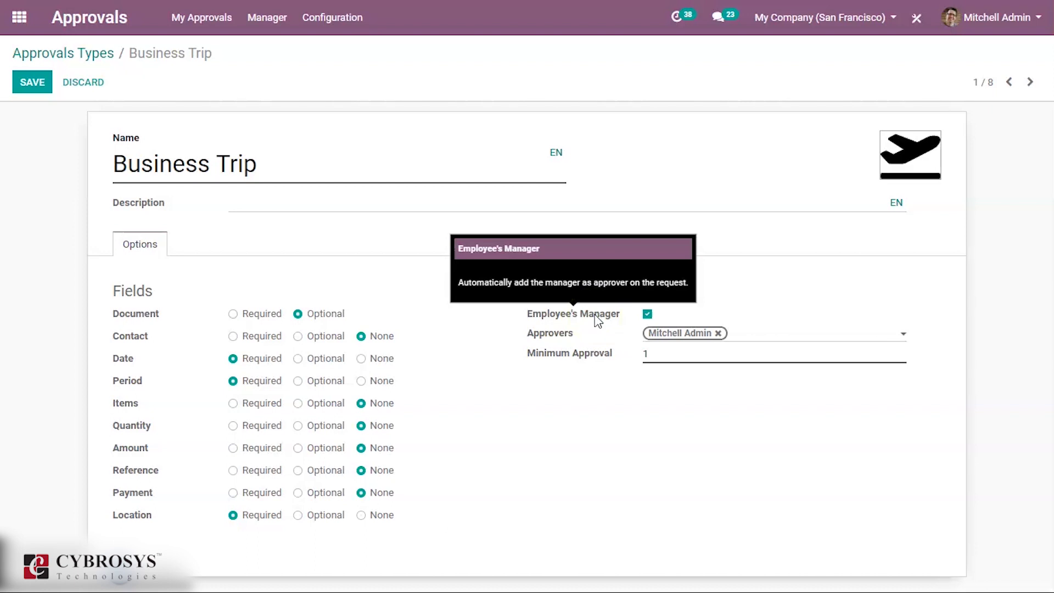
Add a second approver with Minimum Approval 1, save Business Trip, and return to the types list
click(739, 337)
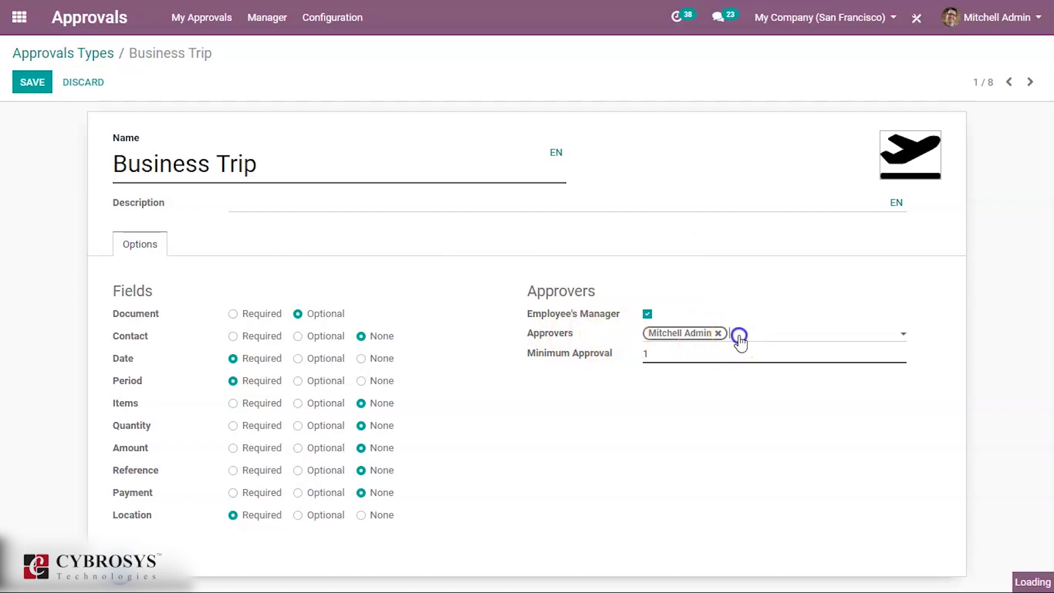
click(796, 410)
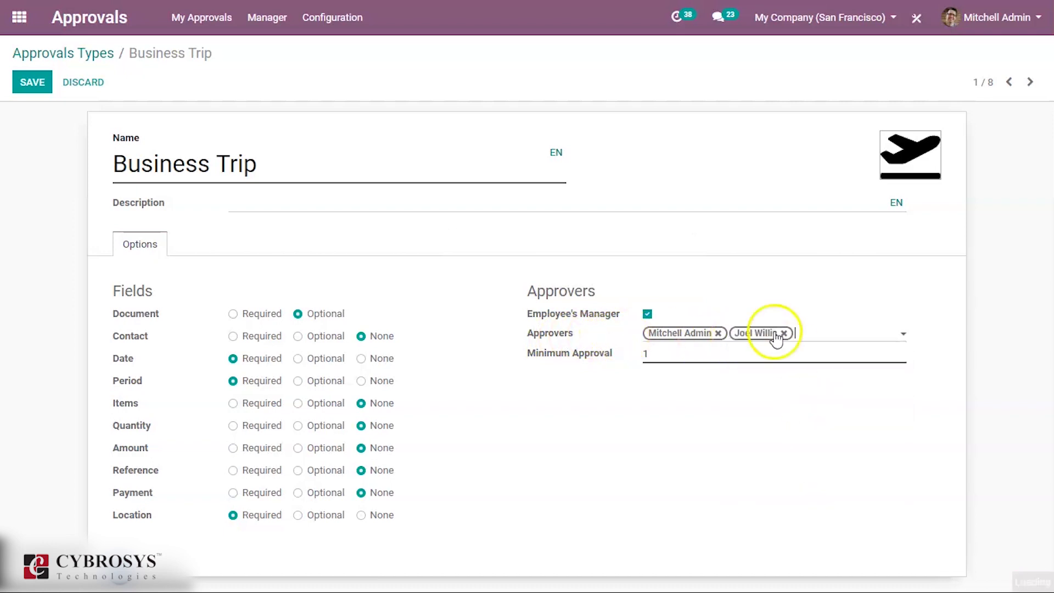
key(Tab)
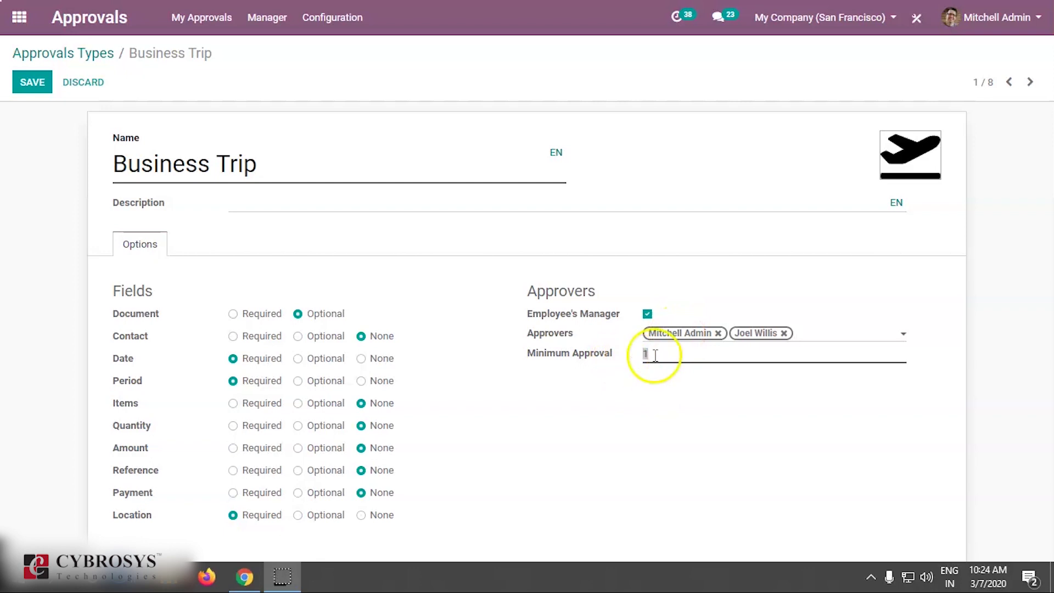
click(661, 354)
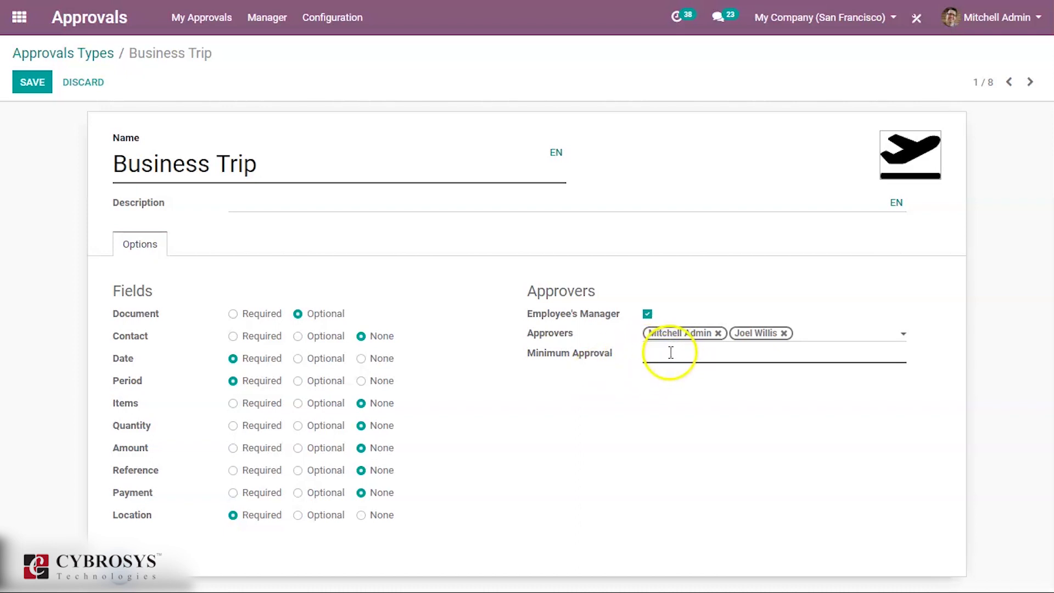
text(1)
click(32, 82)
click(89, 58)
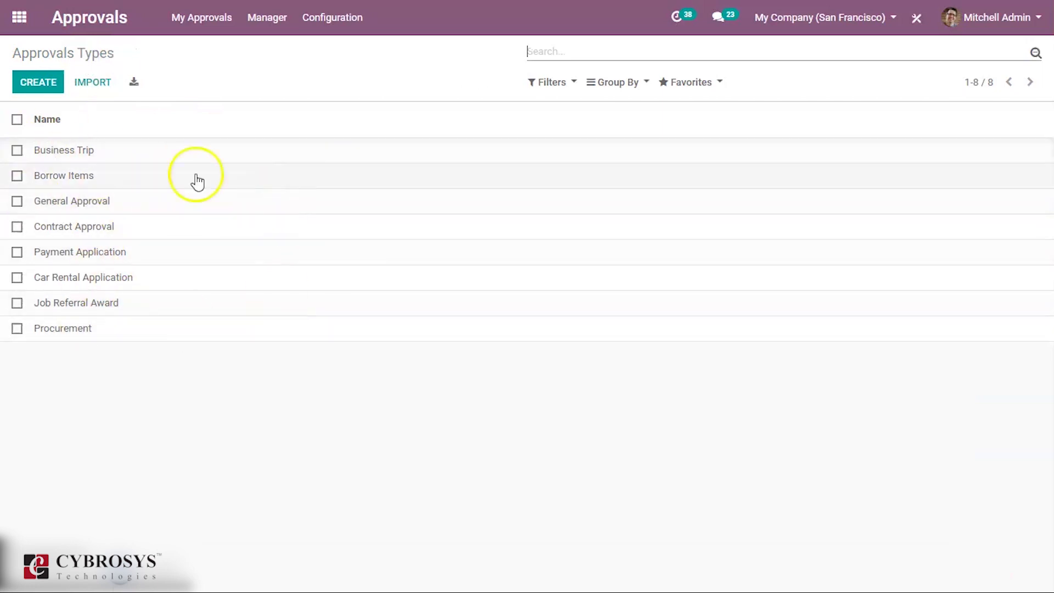
Start a new Business Trip request, keeping the prefilled request owner and the Business Trip category
click(216, 17)
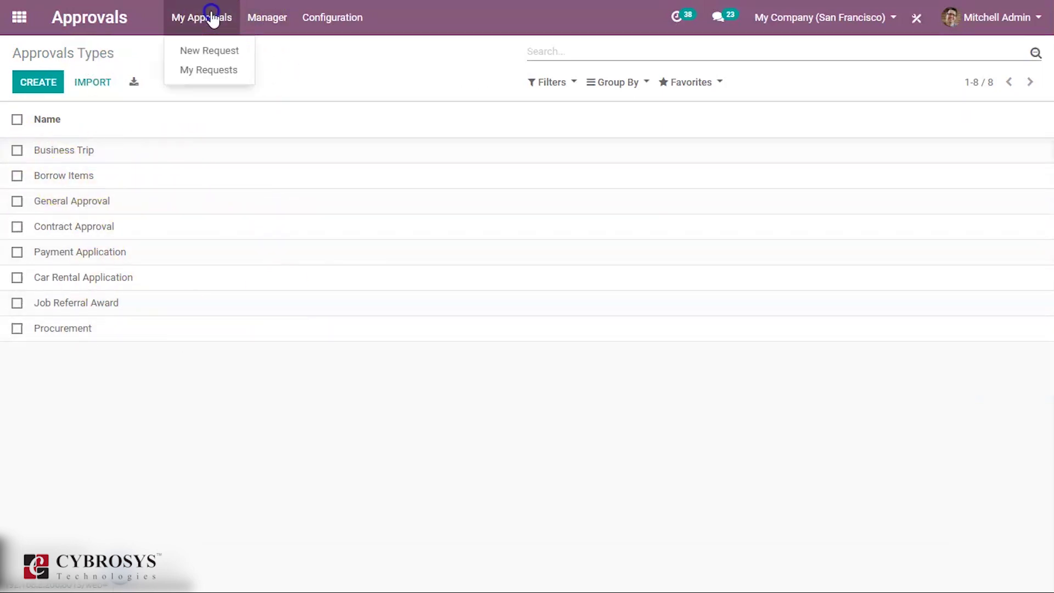
click(211, 51)
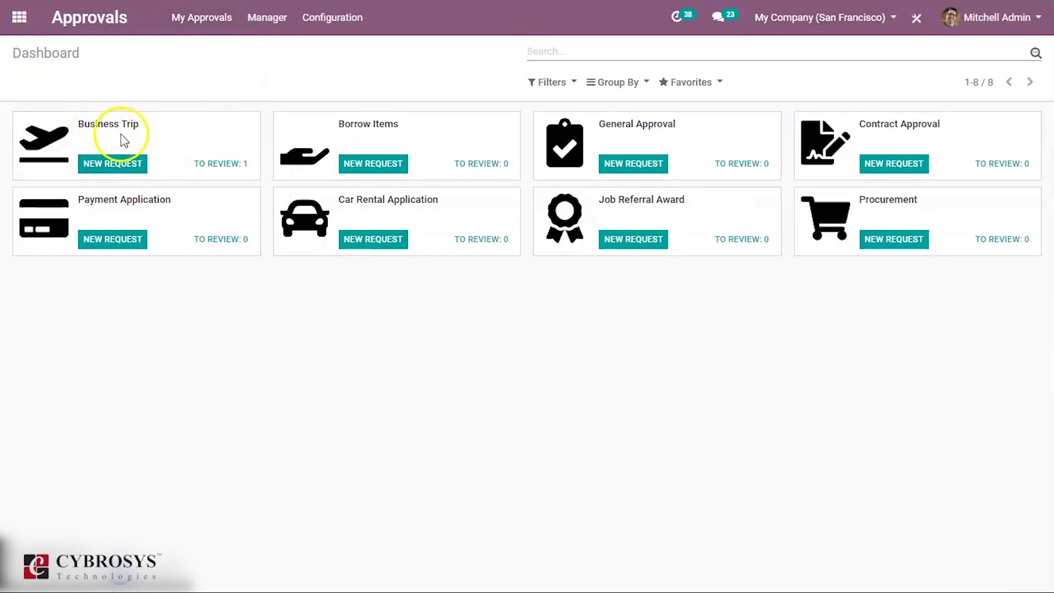
click(116, 163)
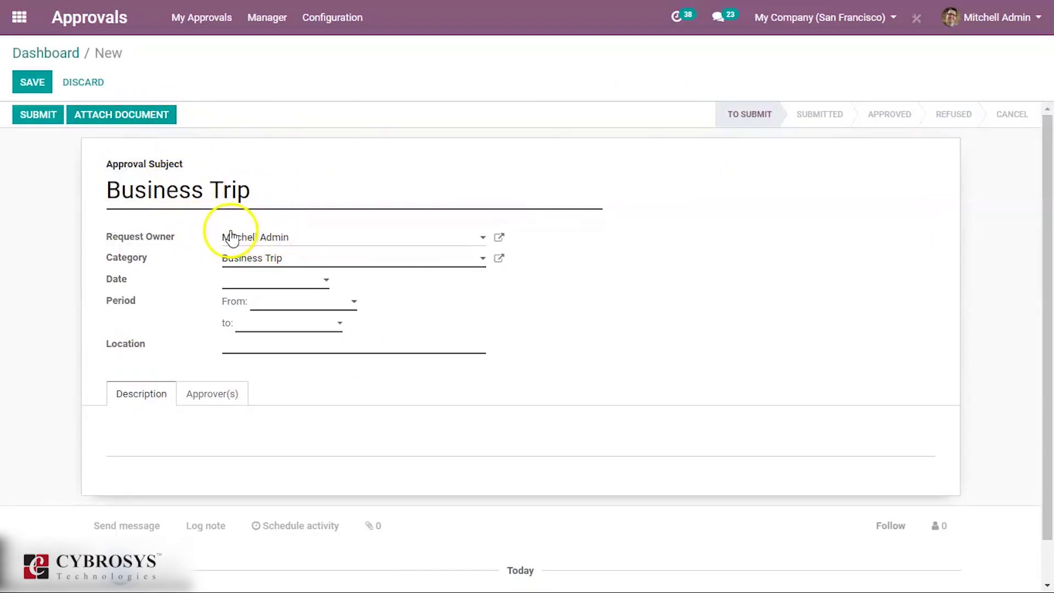
click(281, 239)
click(278, 200)
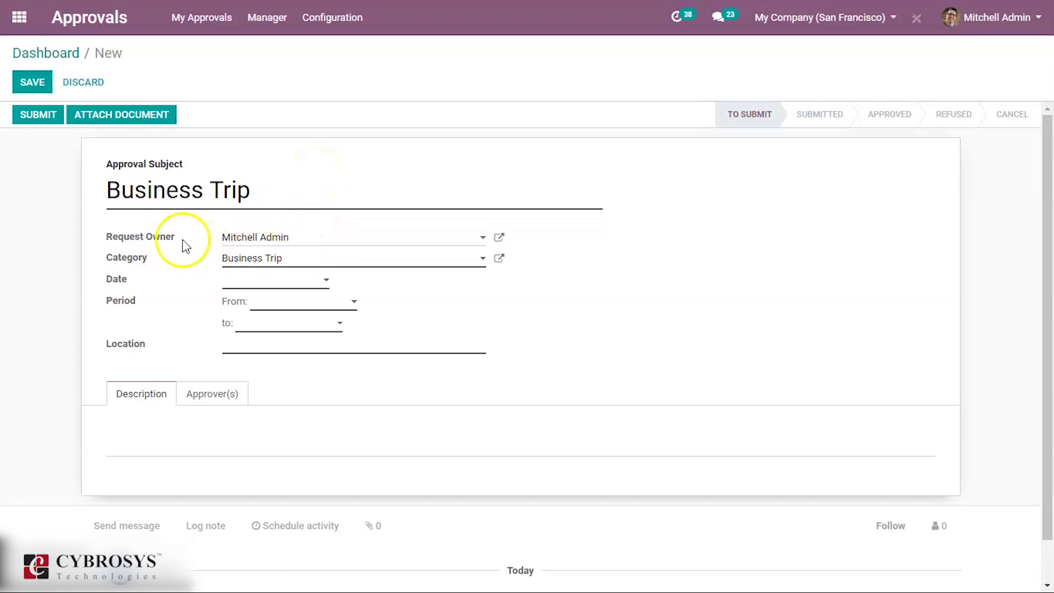
click(267, 260)
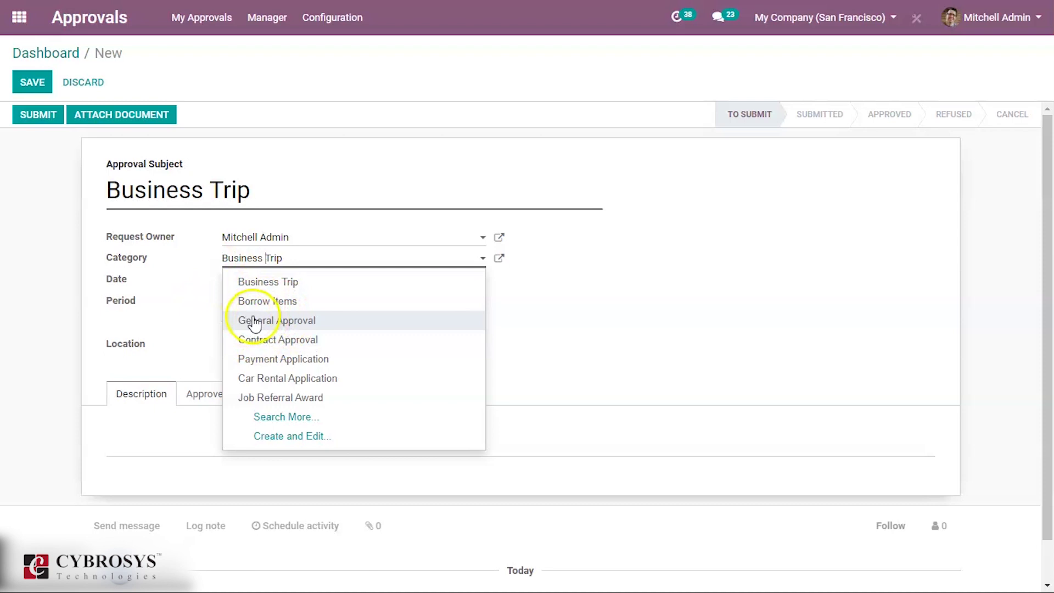
click(204, 279)
click(267, 284)
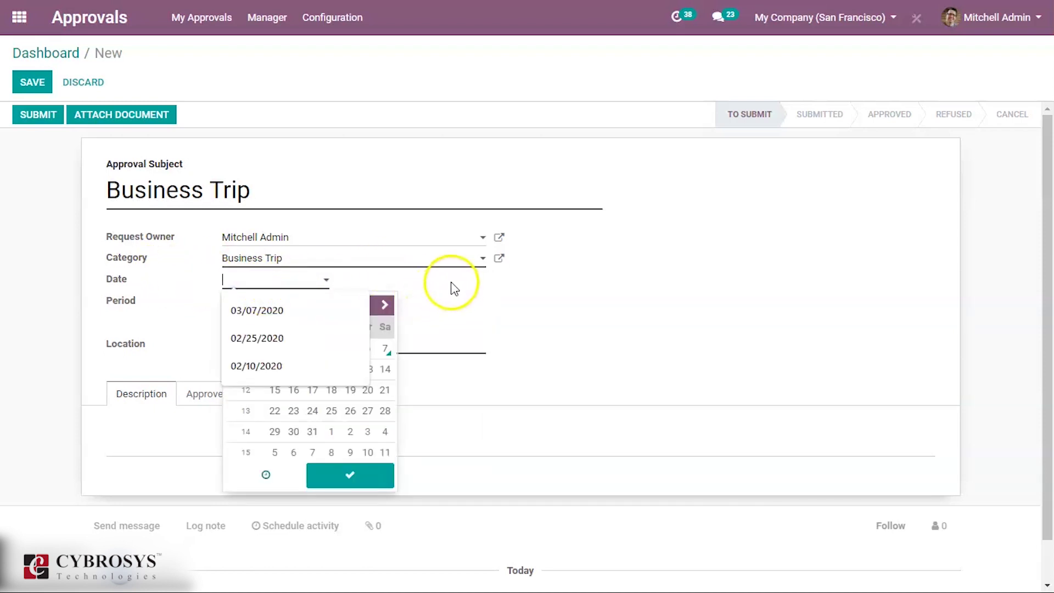
Make a first attempt at the dates, picking March 17 as request date and March 9 as period start
click(312, 391)
click(165, 311)
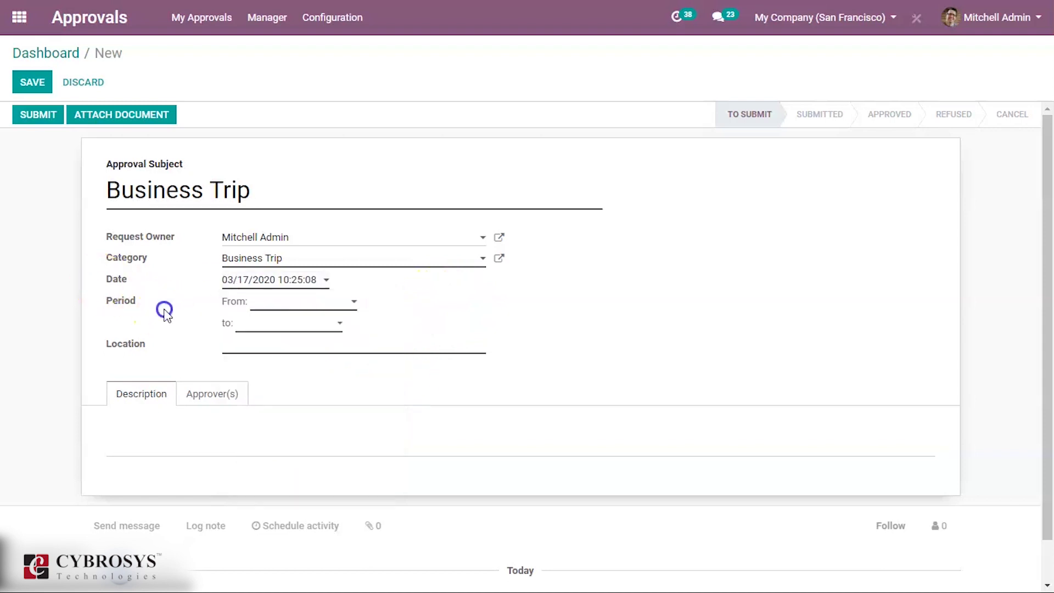
click(291, 301)
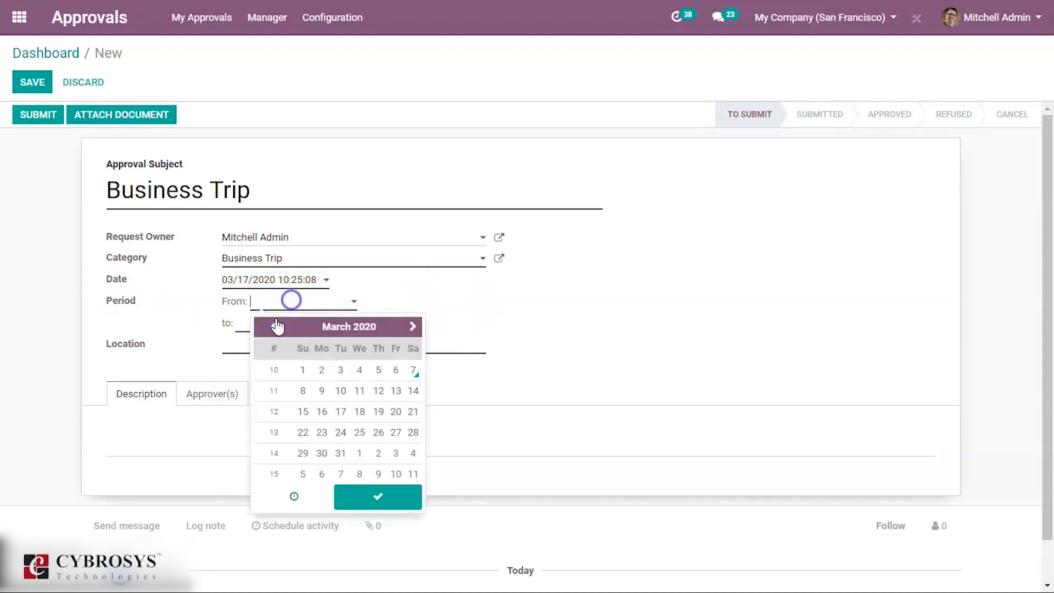
click(324, 391)
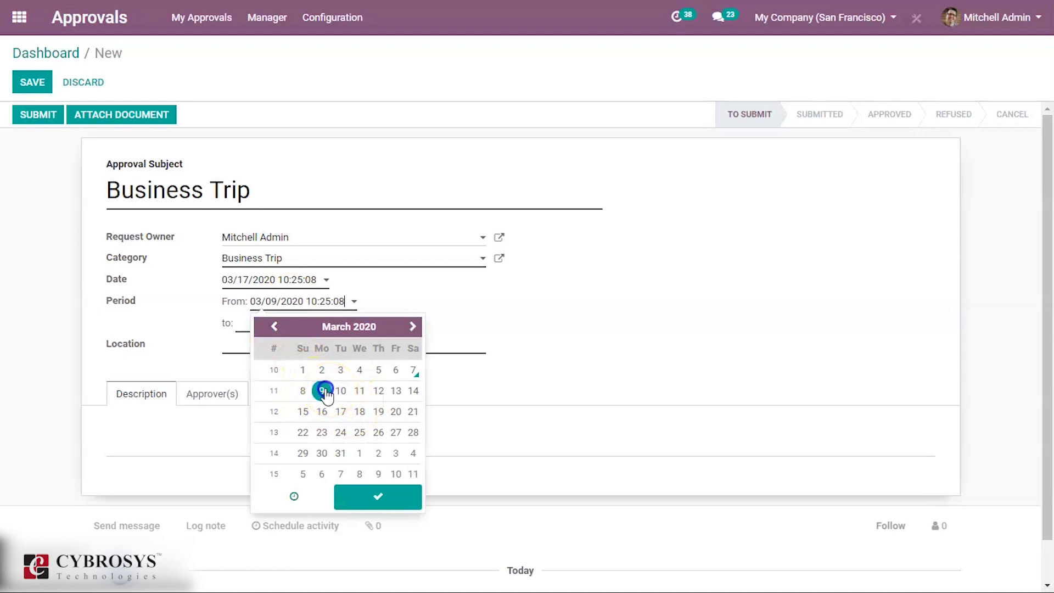
click(403, 284)
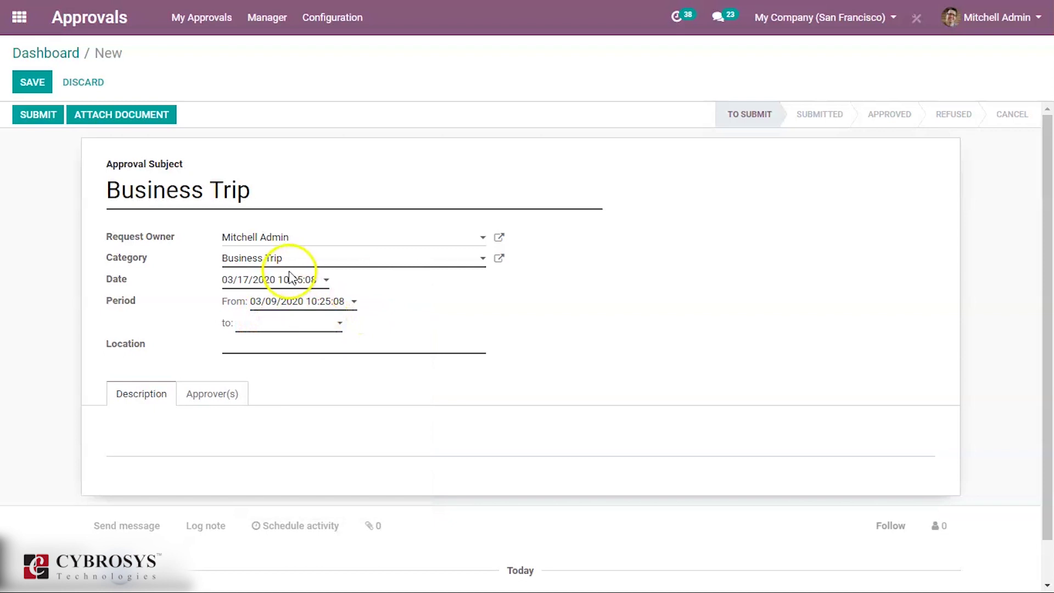
click(279, 325)
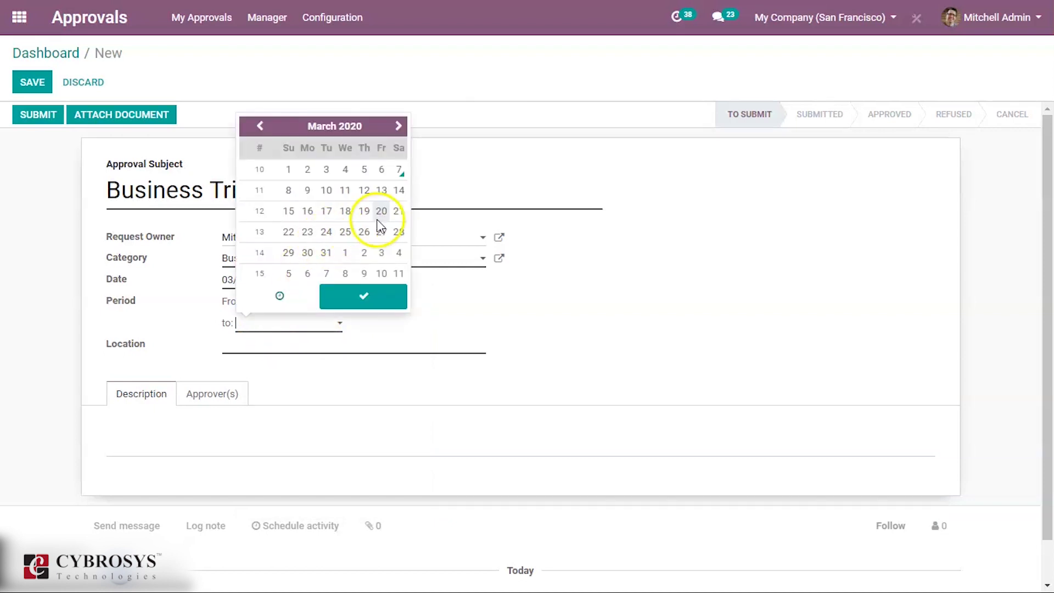
click(463, 301)
Correct the request date to 03/08/2020 and the trip period to 03/08/2020–03/10/2020, then review the approvers
click(297, 281)
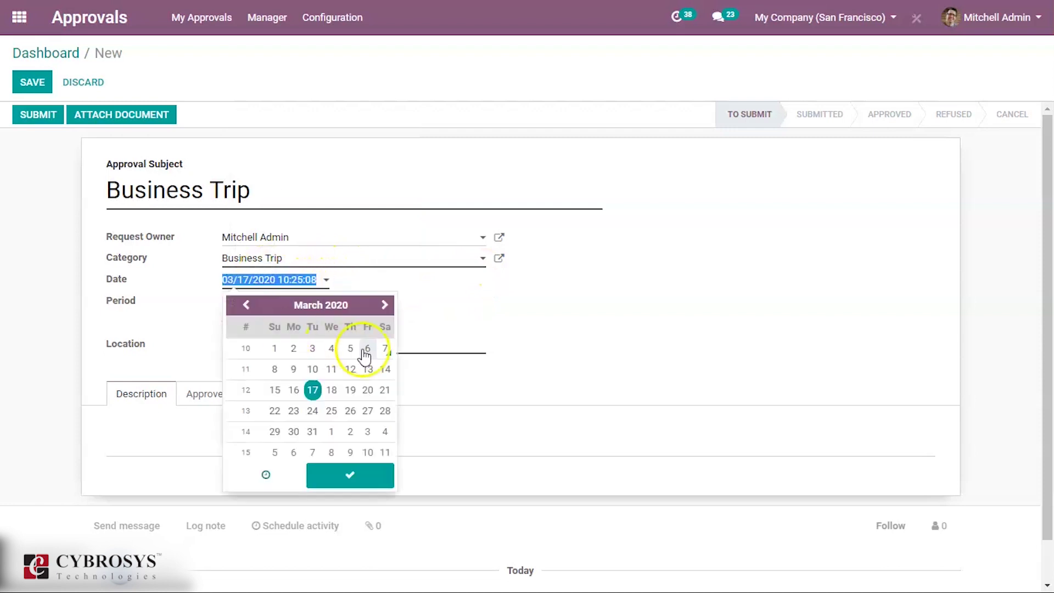
click(275, 370)
click(298, 301)
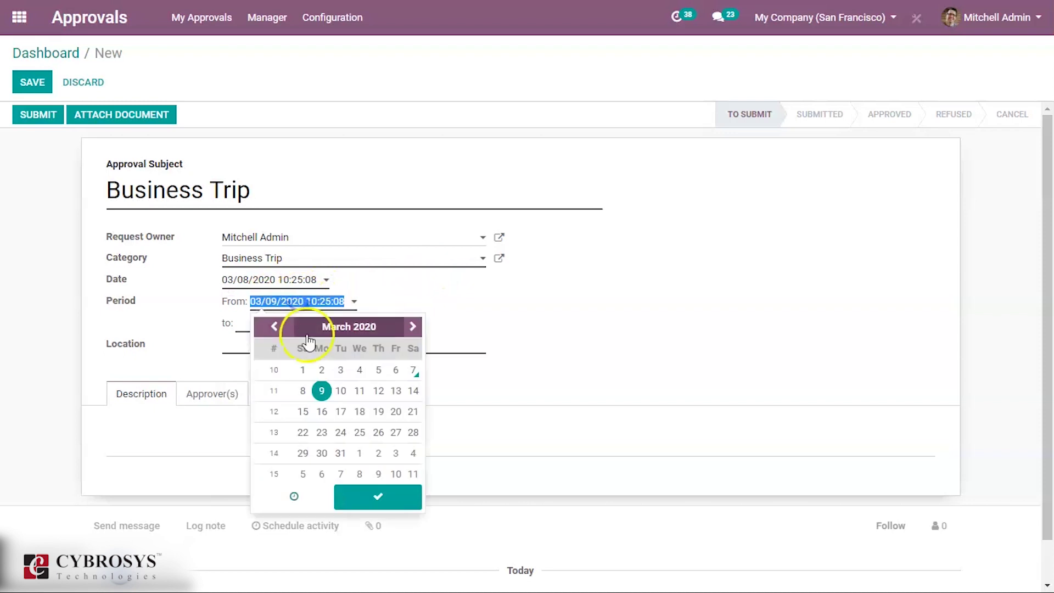
click(303, 390)
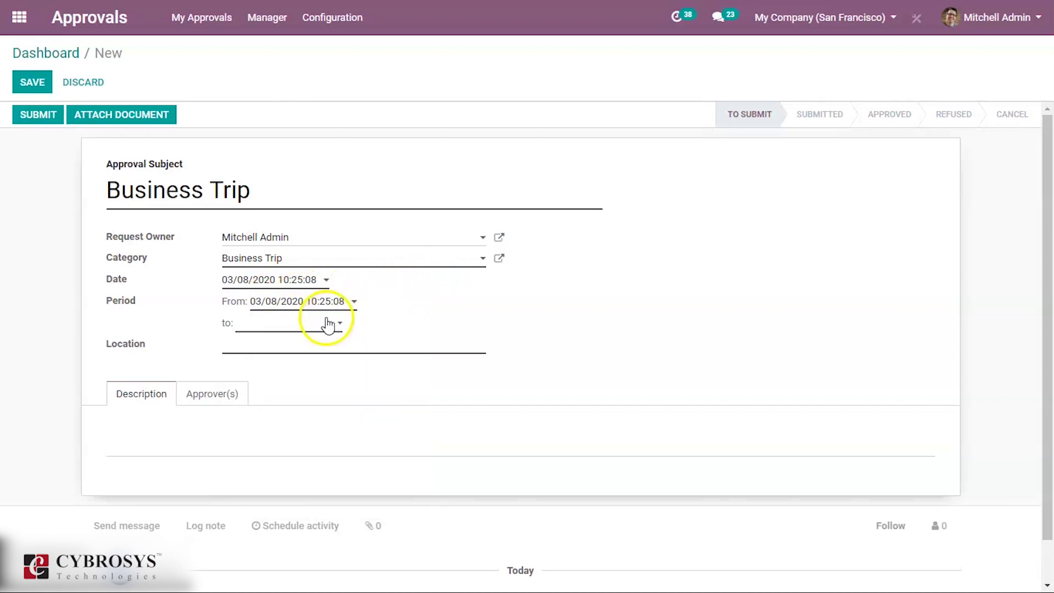
click(324, 321)
click(329, 191)
click(404, 320)
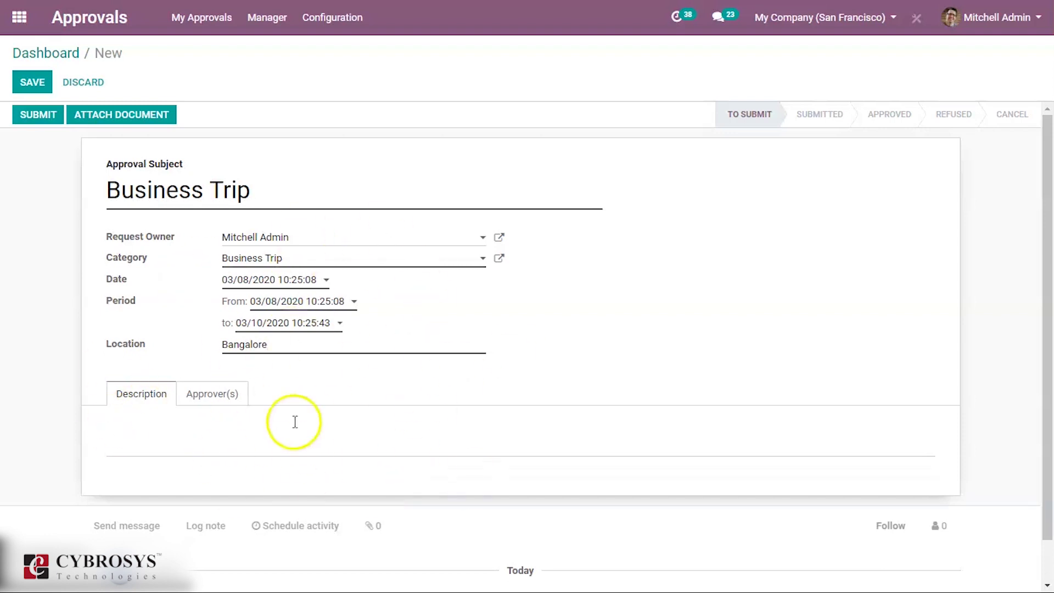
click(207, 397)
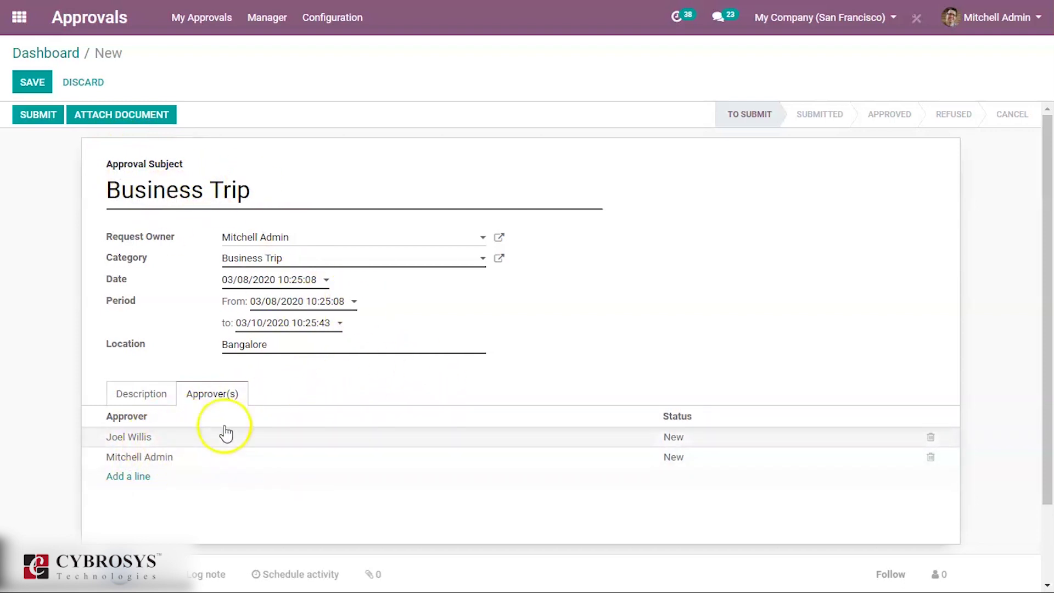
Save the Bangalore Business Trip request and submit it to its approvers
click(32, 83)
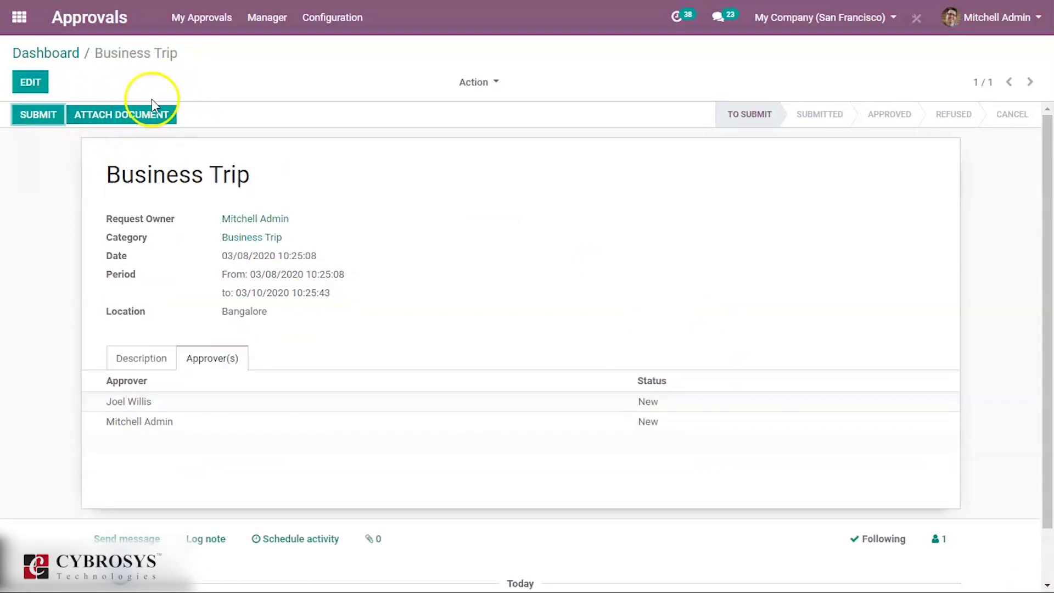
click(29, 128)
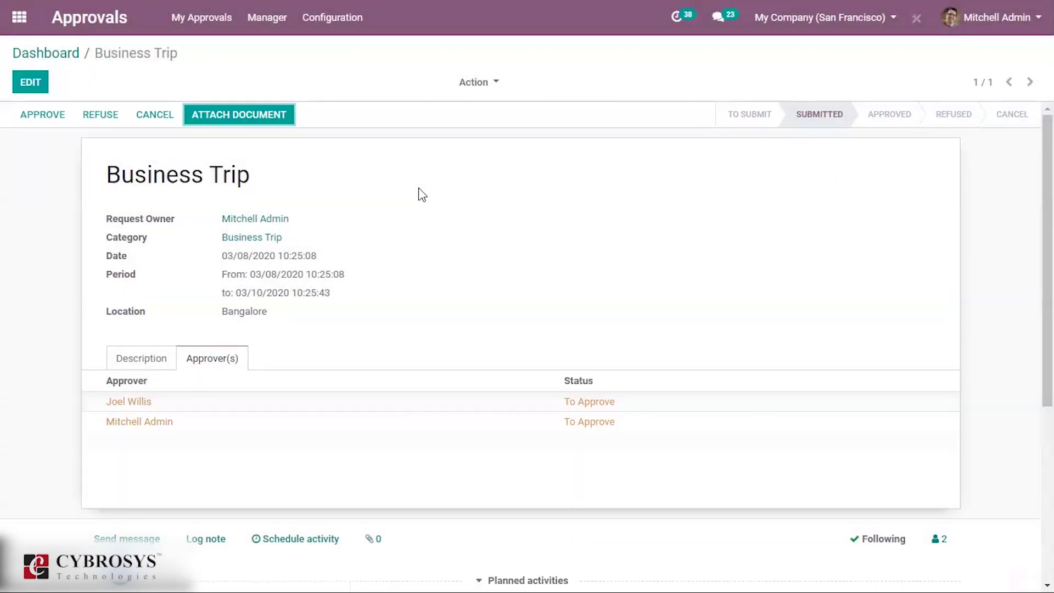
Approve the Bangalore trip request, withdraw and re-approve it, then return to the dashboard
click(18, 114)
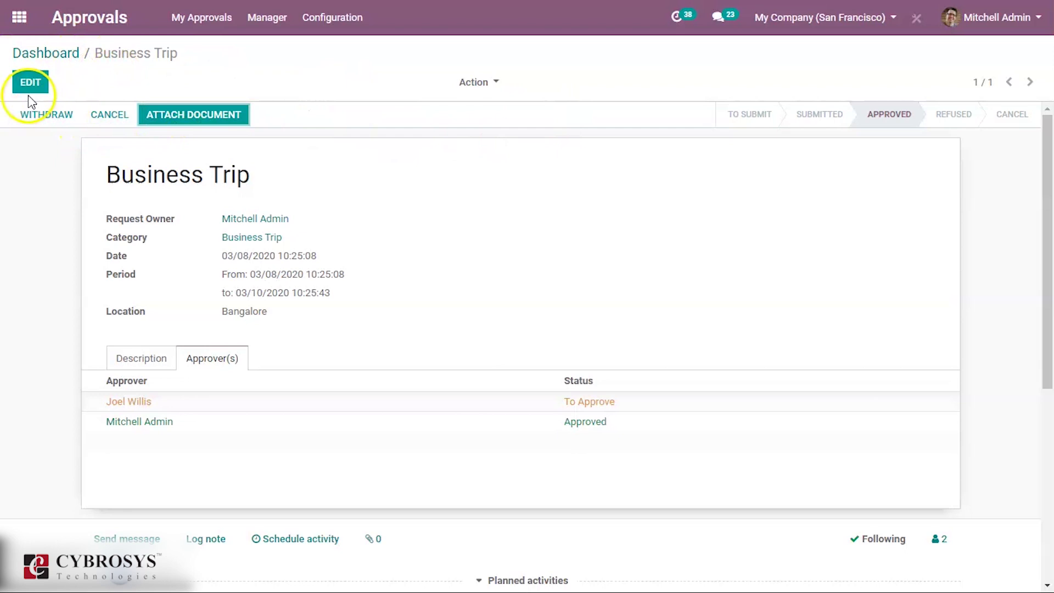
click(70, 114)
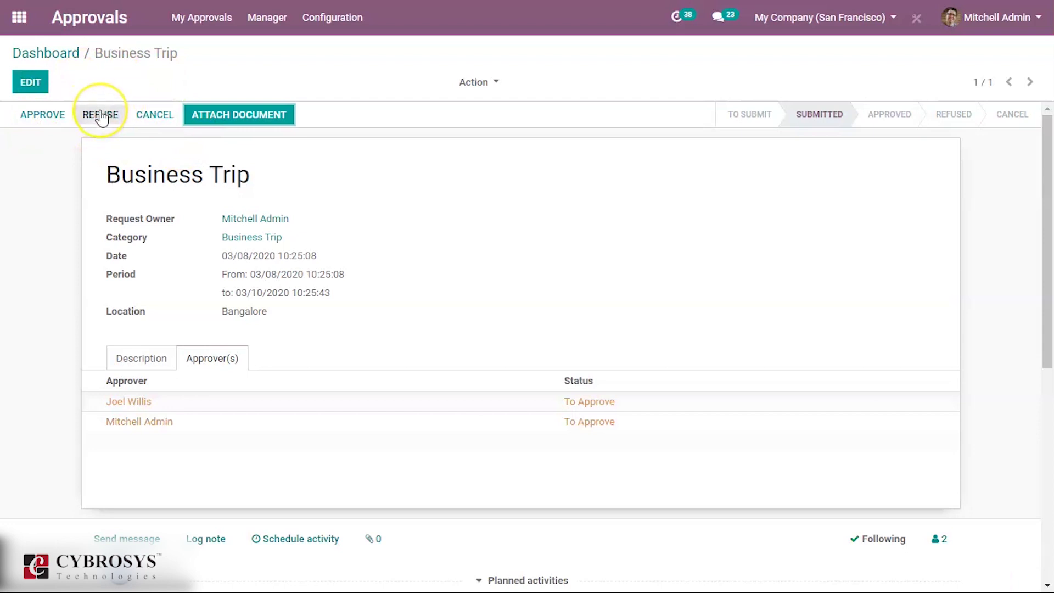
click(54, 113)
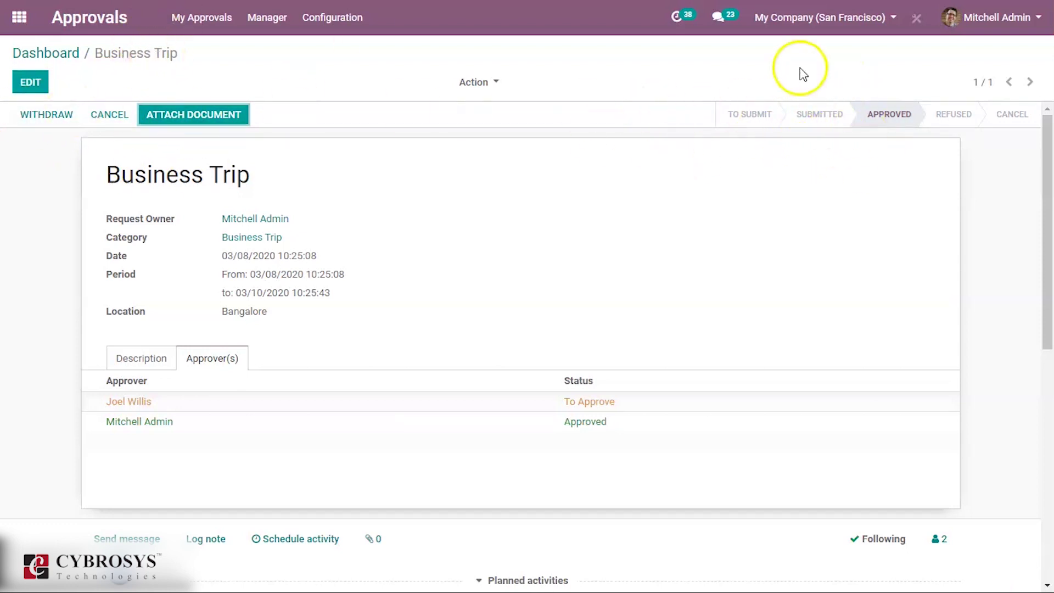
click(52, 55)
click(215, 172)
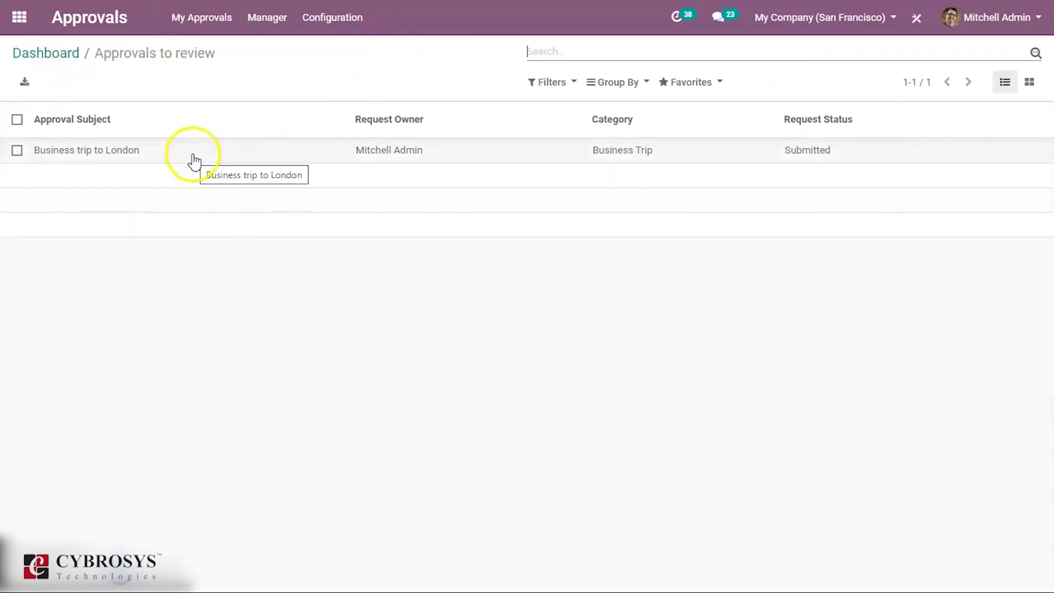
click(148, 152)
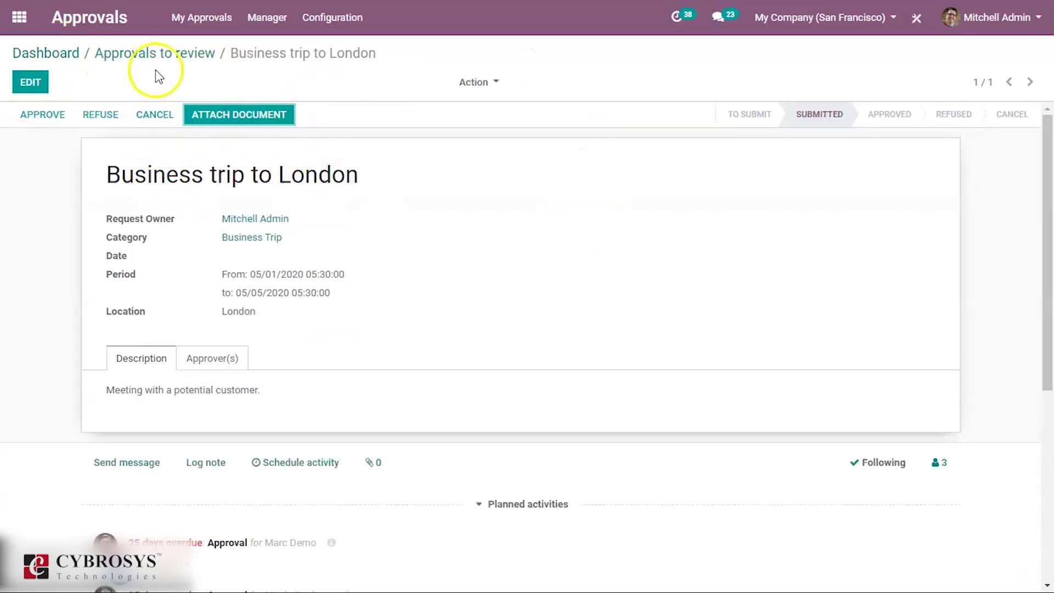
click(157, 53)
click(49, 51)
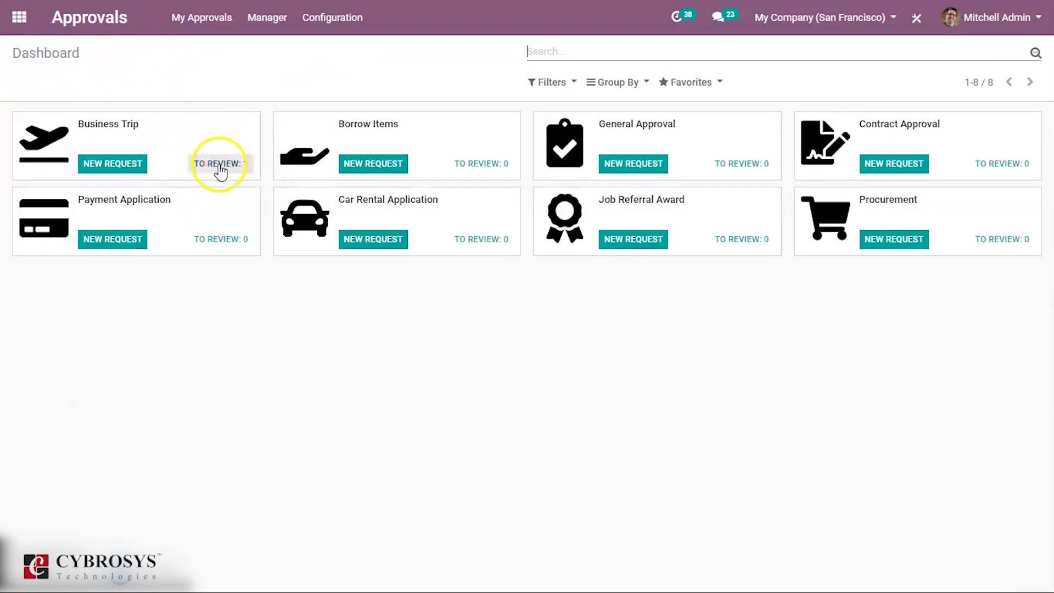
click(214, 164)
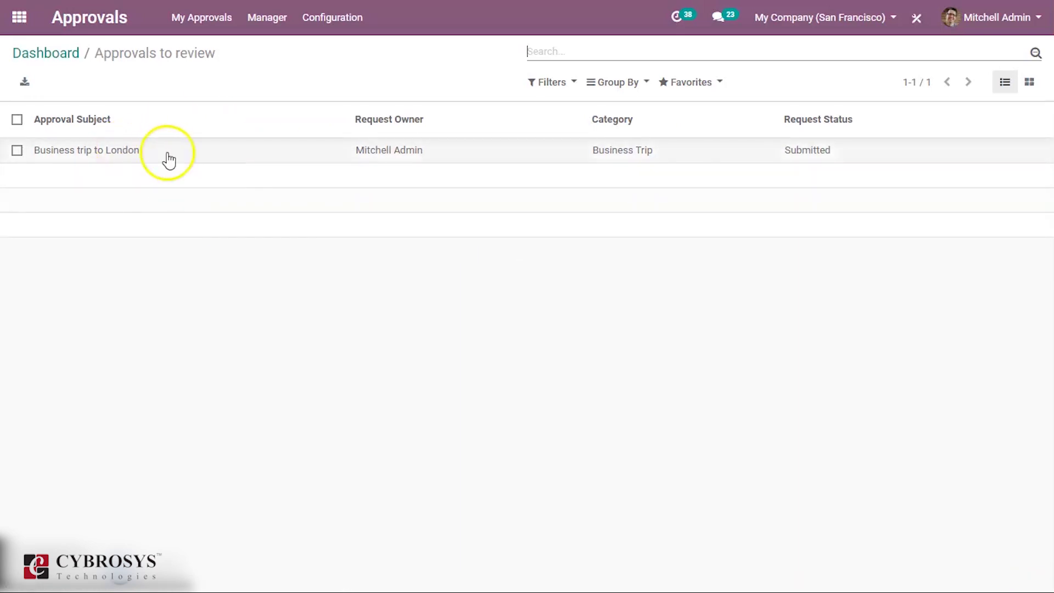
click(67, 51)
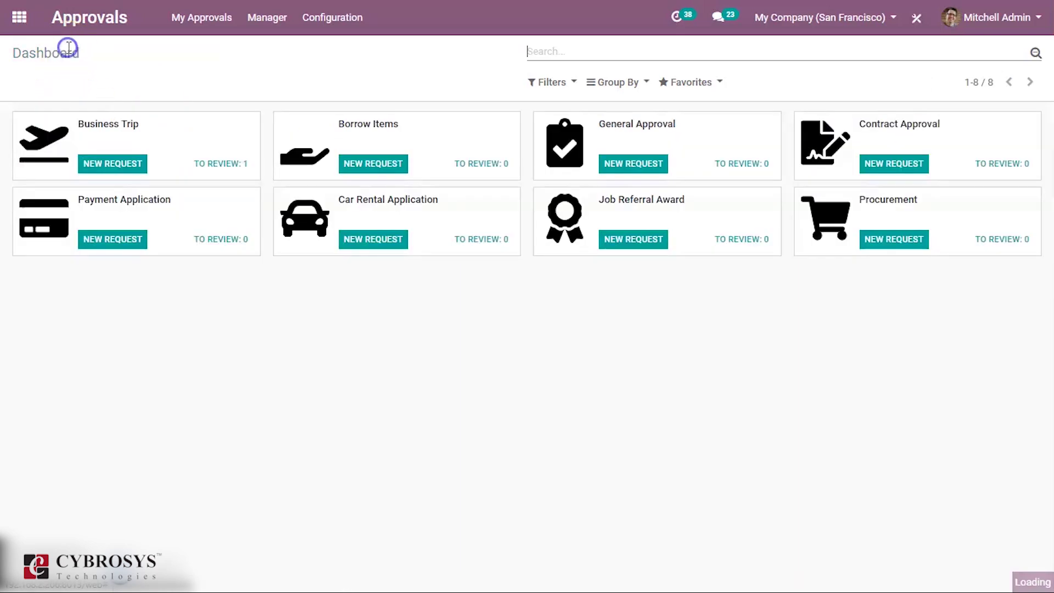
Start a new Business Trip request dated 03/07/2020 with a trip period from March 7 to March 8
click(123, 165)
click(255, 284)
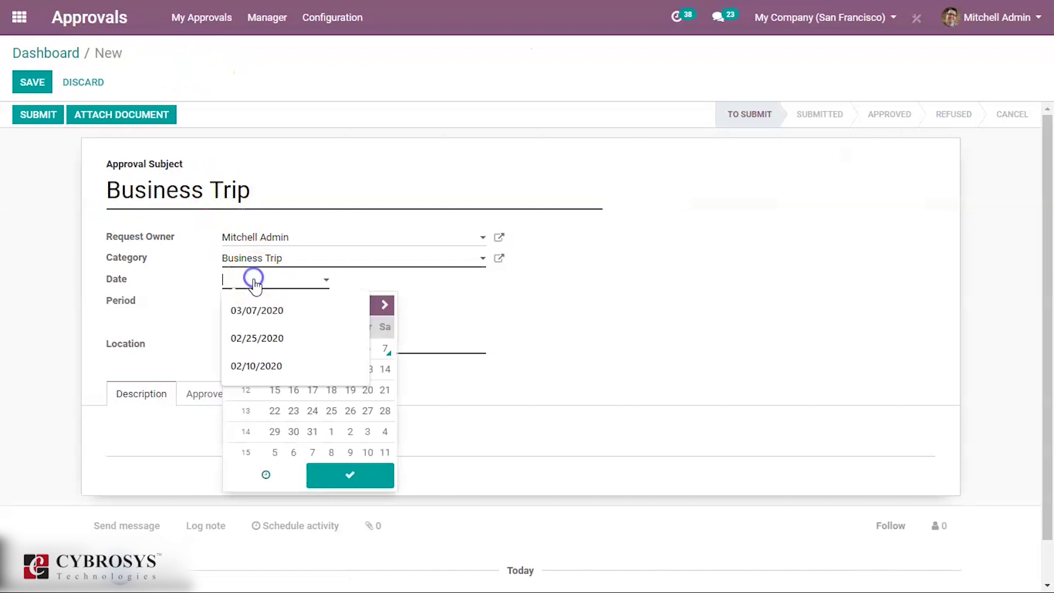
click(262, 311)
click(522, 291)
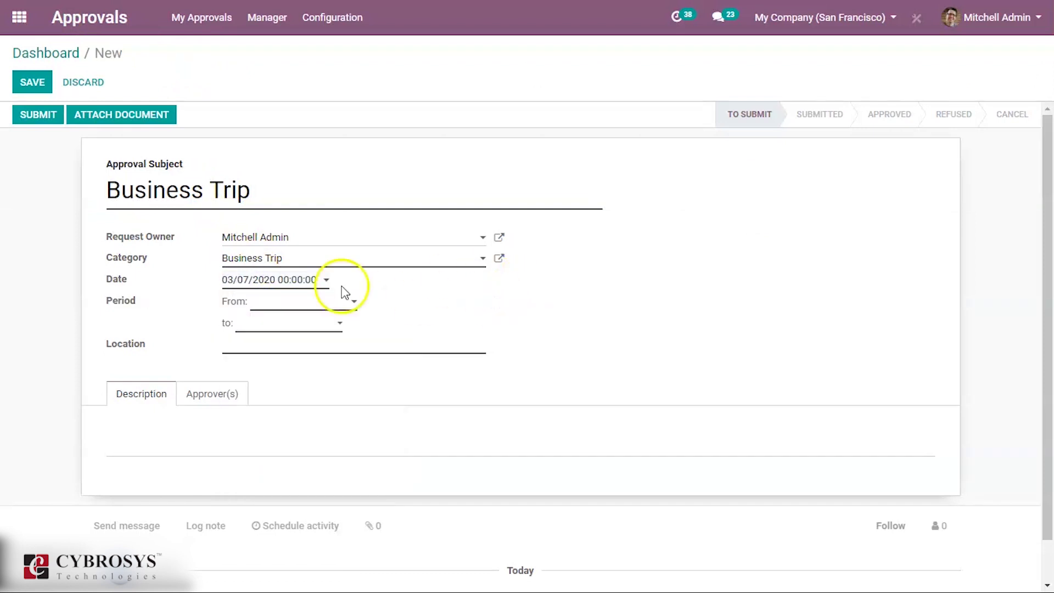
click(313, 302)
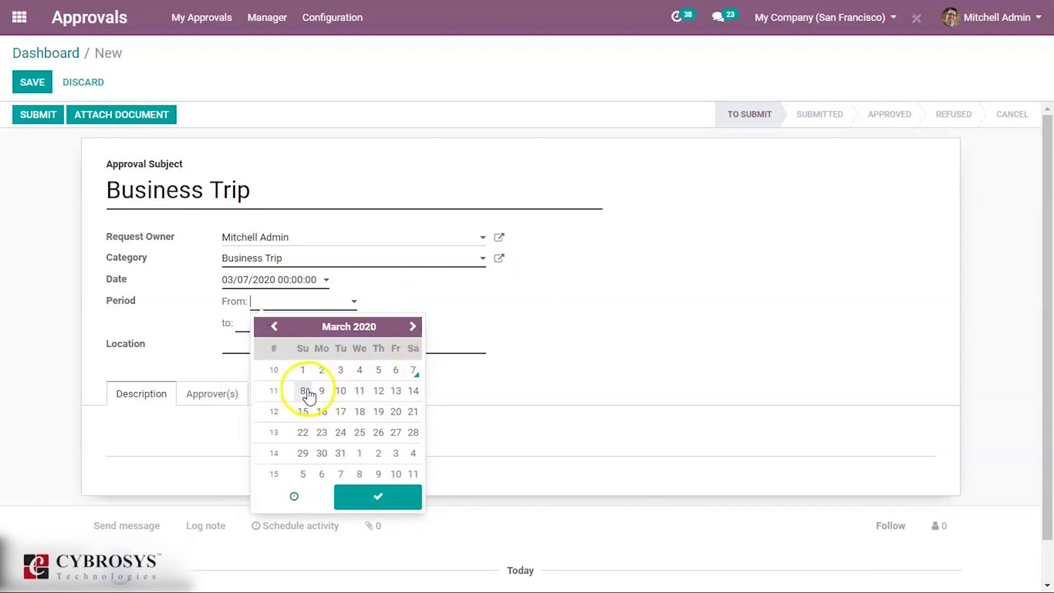
click(413, 369)
click(444, 290)
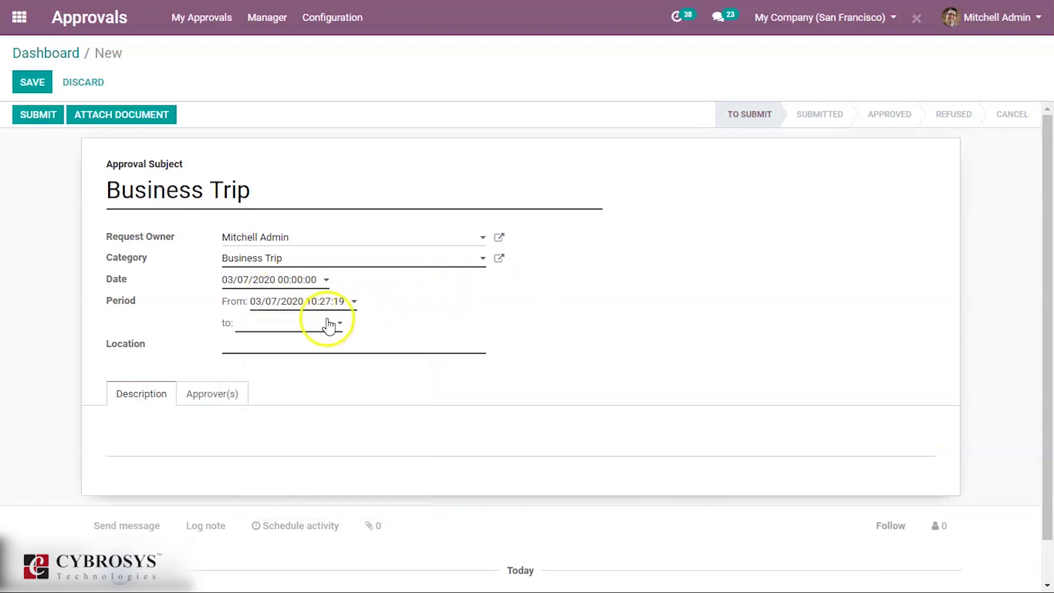
click(336, 325)
click(289, 190)
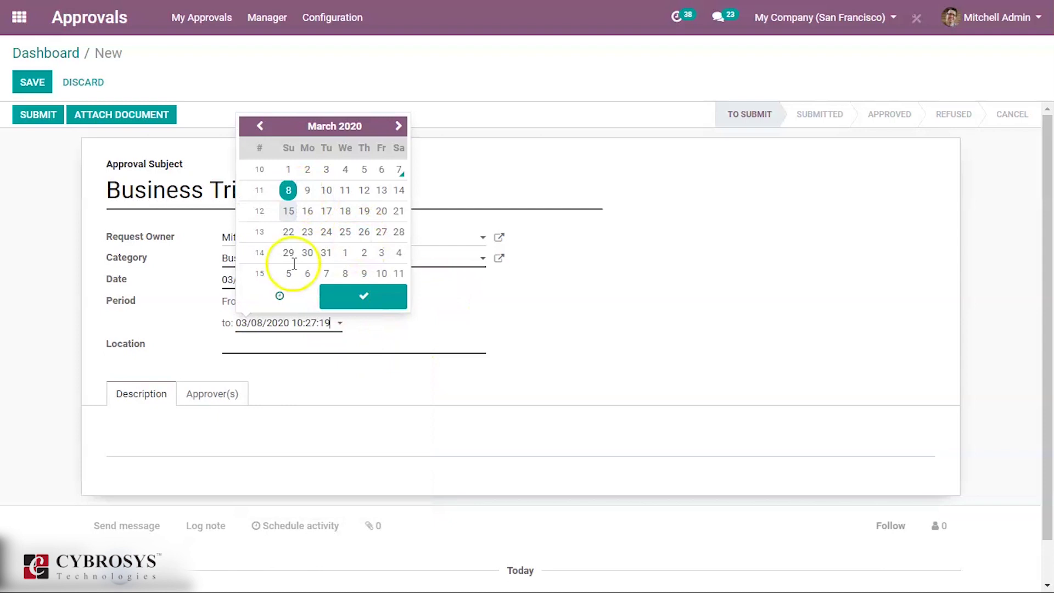
Enter Chennai as the trip location and submit the request
click(262, 347)
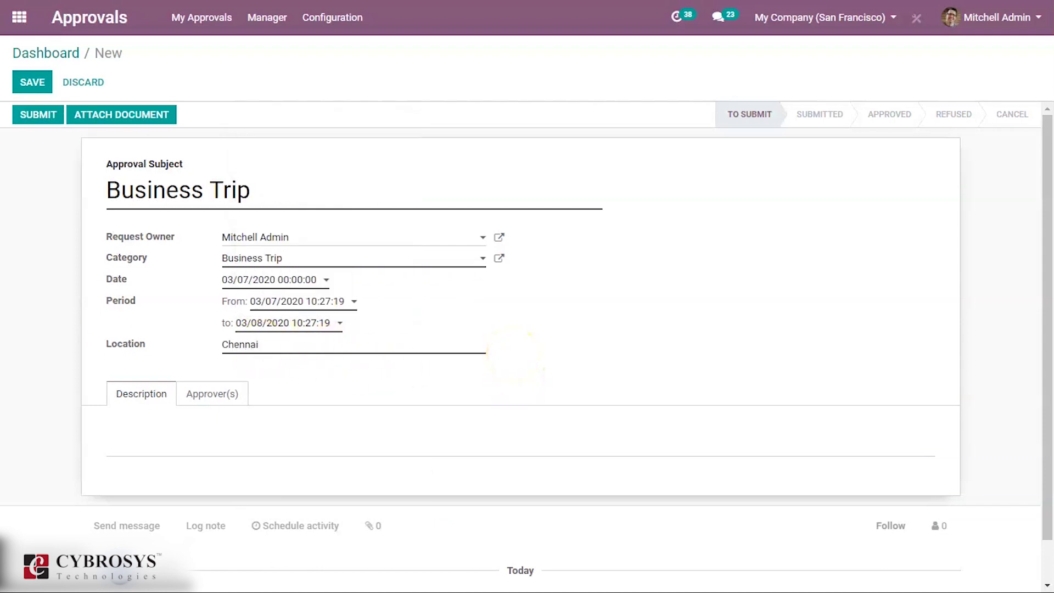
click(34, 114)
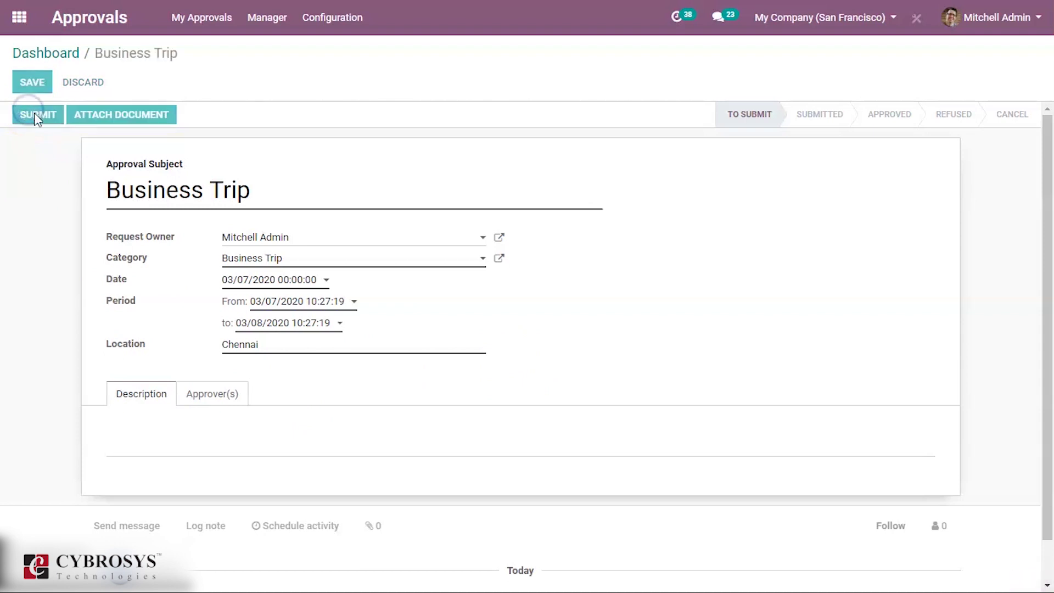
click(69, 114)
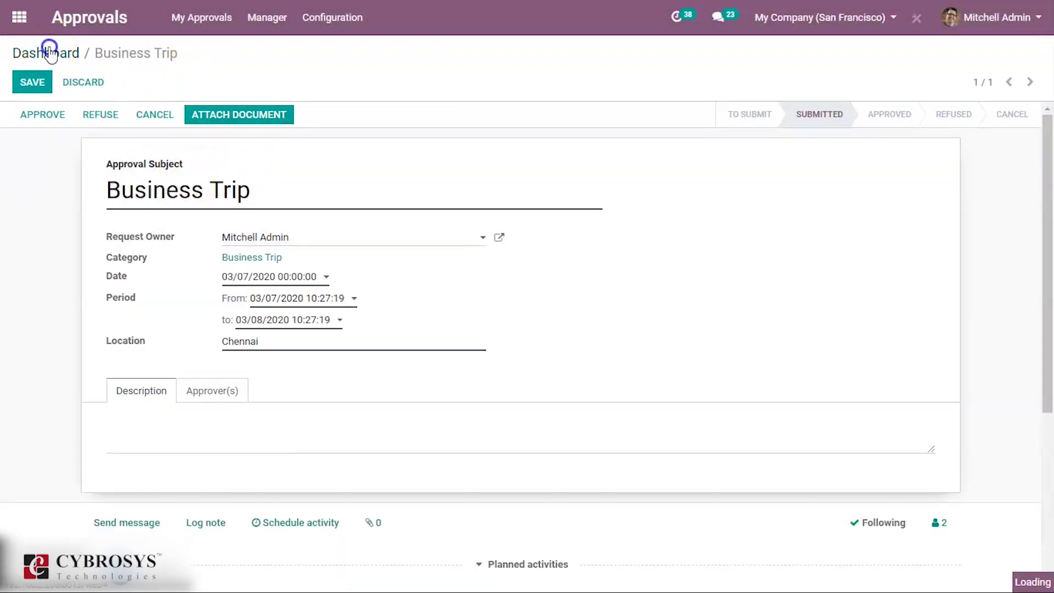
Open the Business trip to London request from the Business Trip review queue
click(50, 53)
click(209, 168)
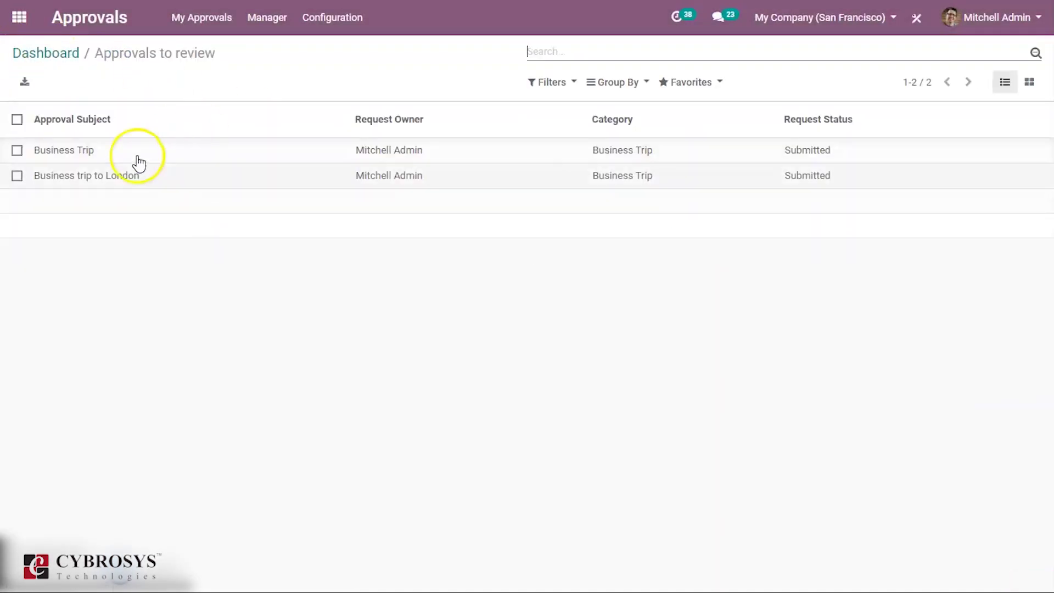
click(232, 179)
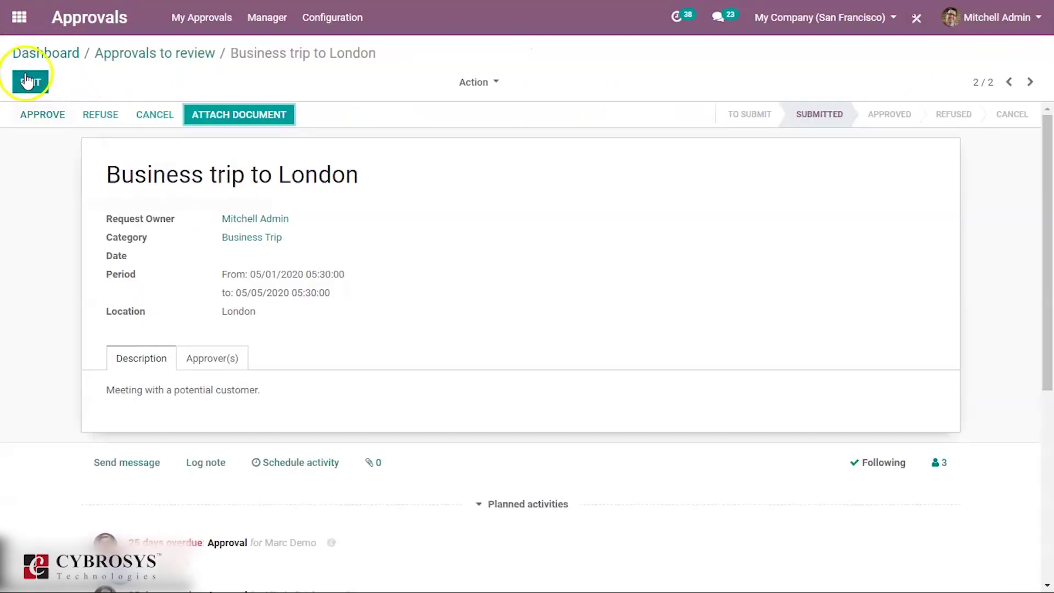
click(47, 115)
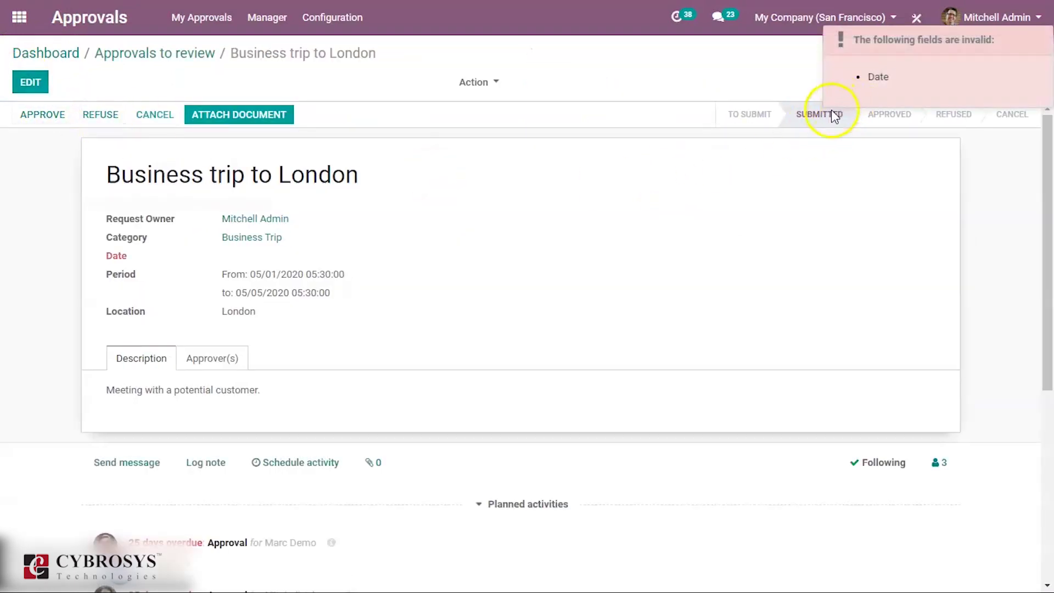
Give the London request the date 03/07/2020, save and approve it, then return to the dashboard
click(31, 81)
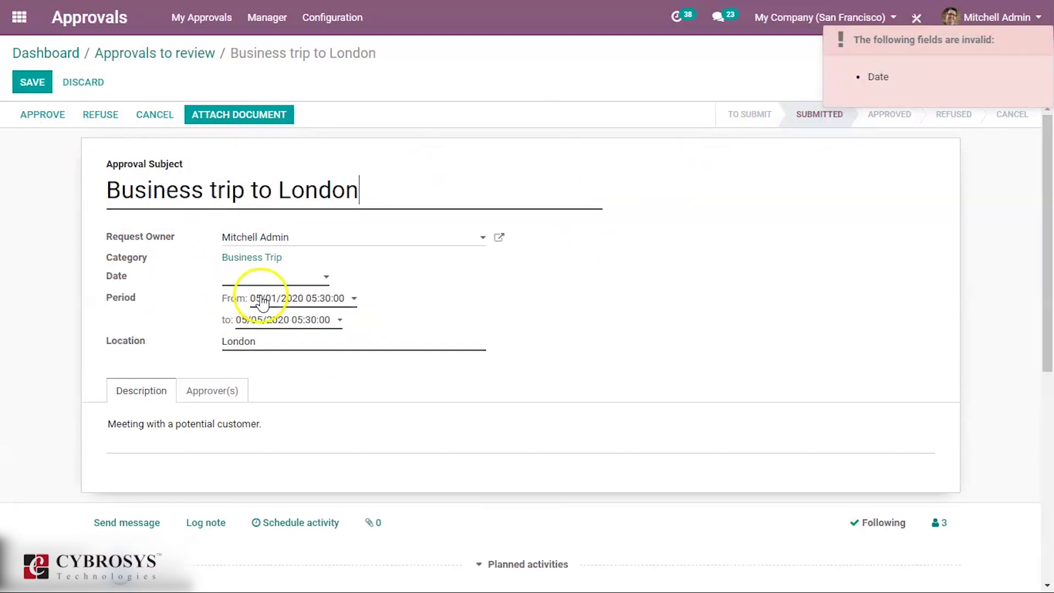
click(270, 277)
click(287, 302)
click(47, 84)
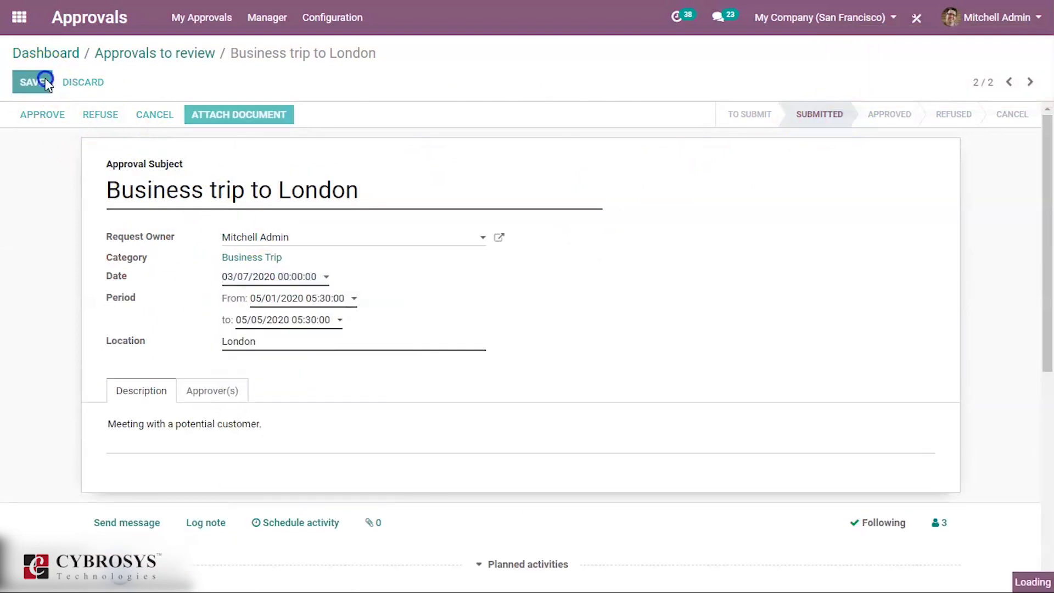
click(43, 113)
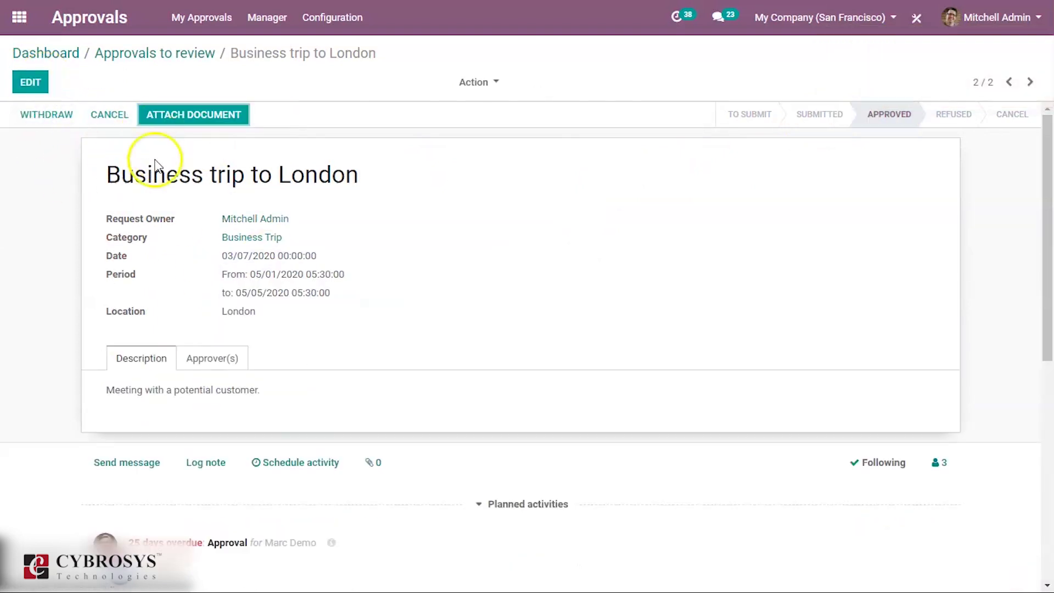
click(165, 52)
click(72, 53)
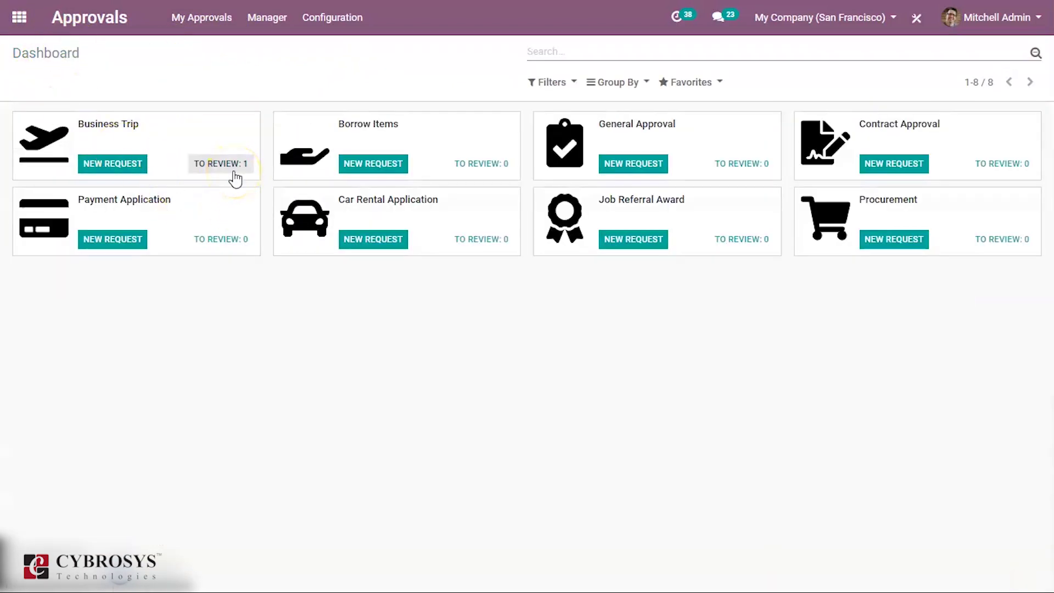
Open Manager > Approvals to Review, showing the single Submitted Business Trip request
click(209, 160)
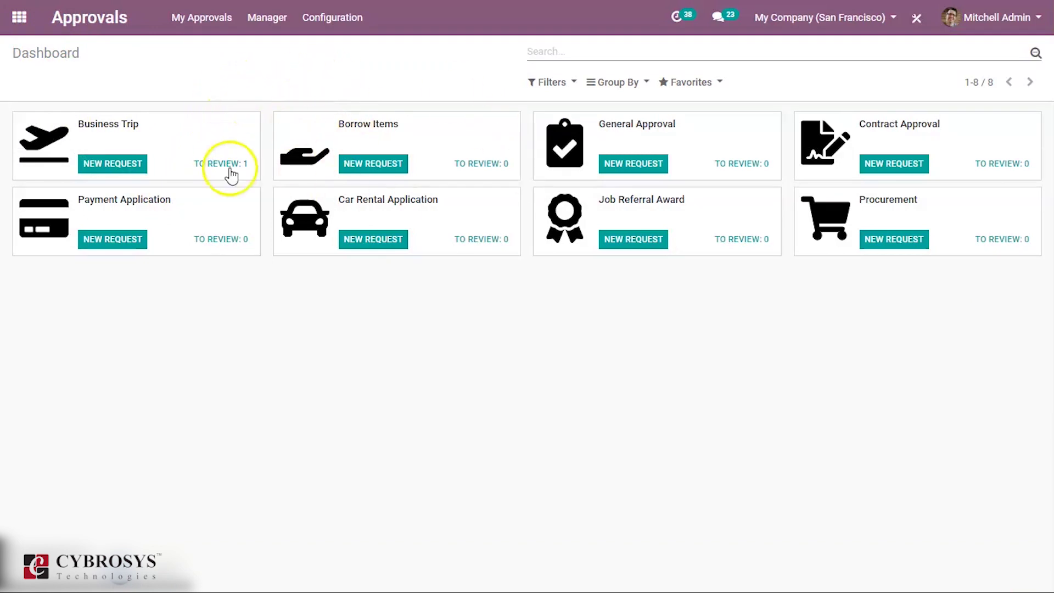
click(281, 21)
click(280, 52)
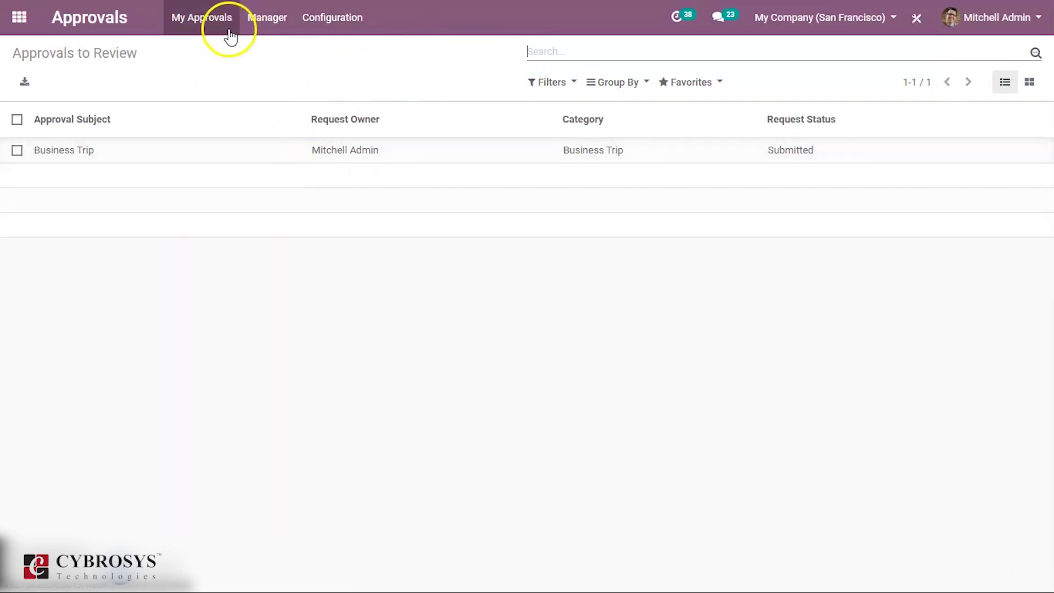
click(265, 27)
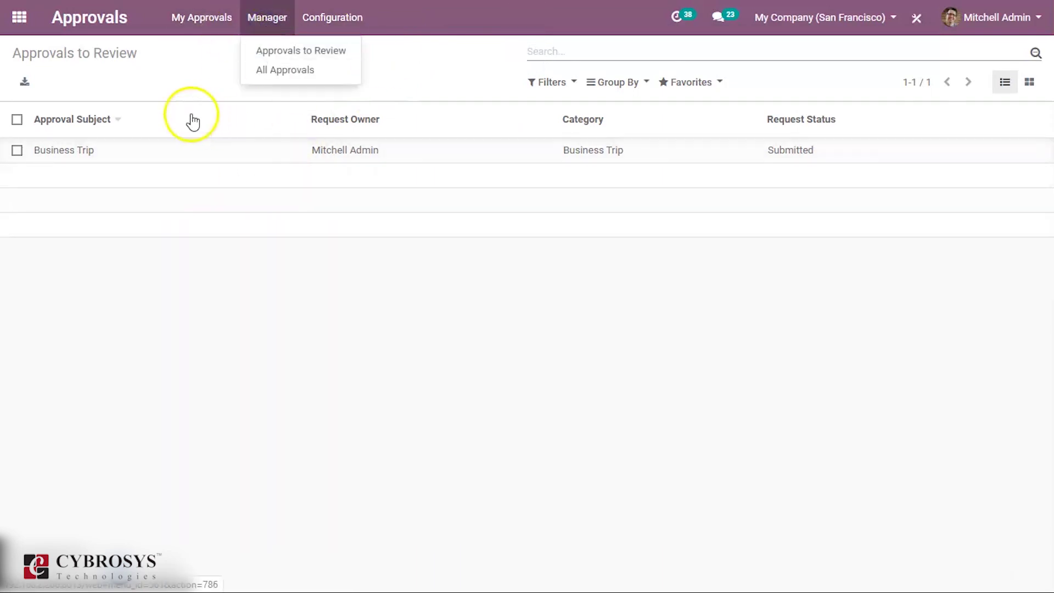
Open Manager > All Approvals to list the five requests, then glance at Configuration and My Approvals menus
click(272, 71)
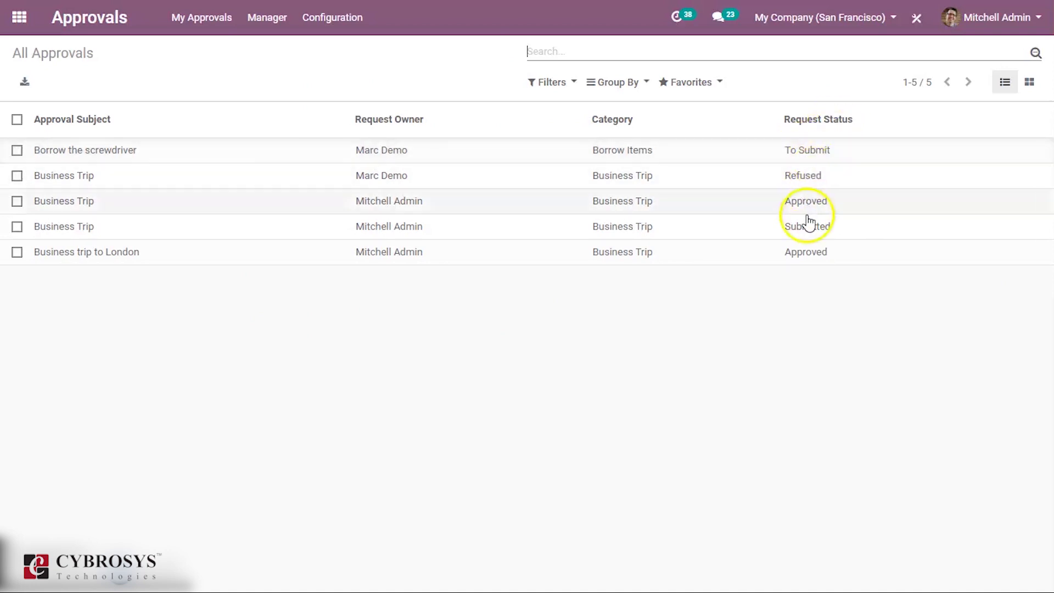
click(335, 21)
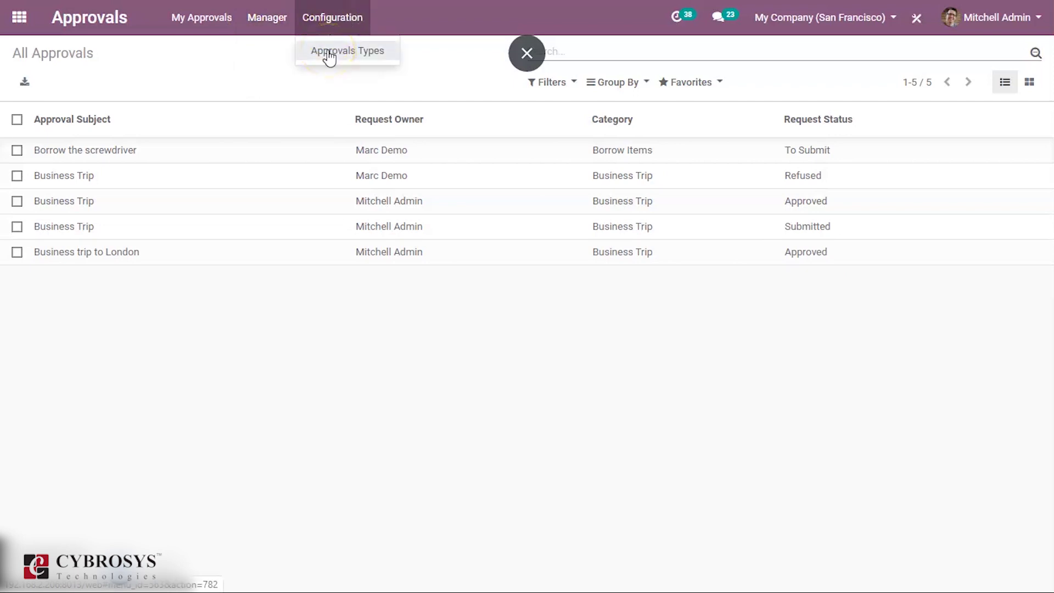
click(179, 25)
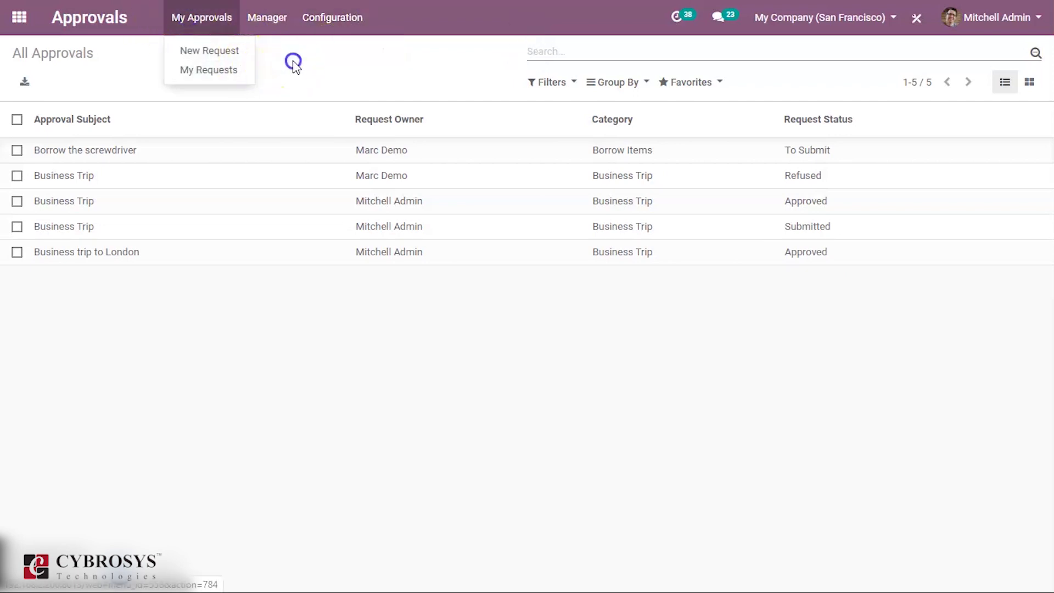
click(297, 67)
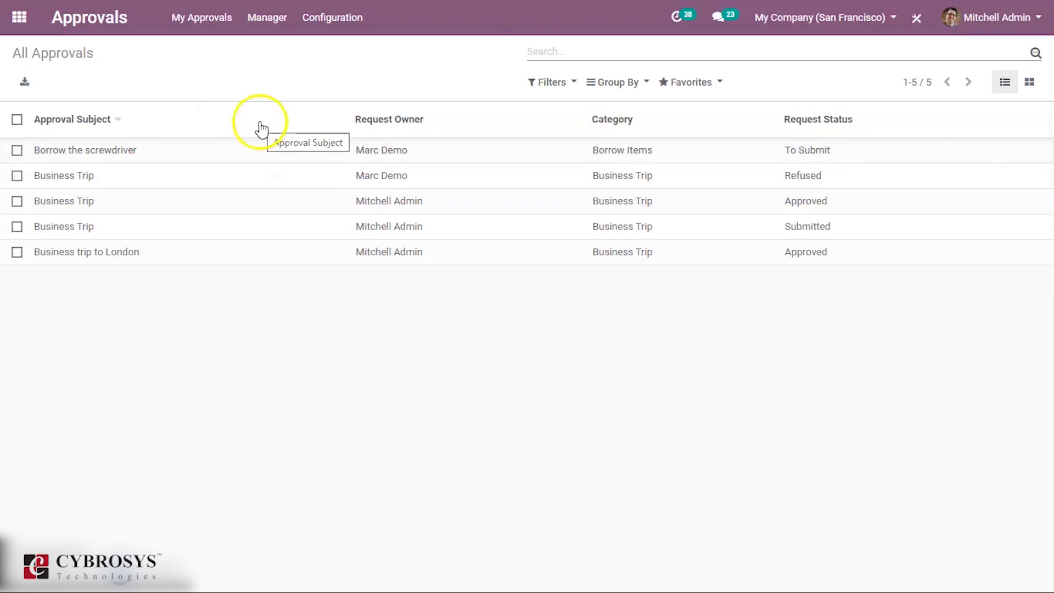